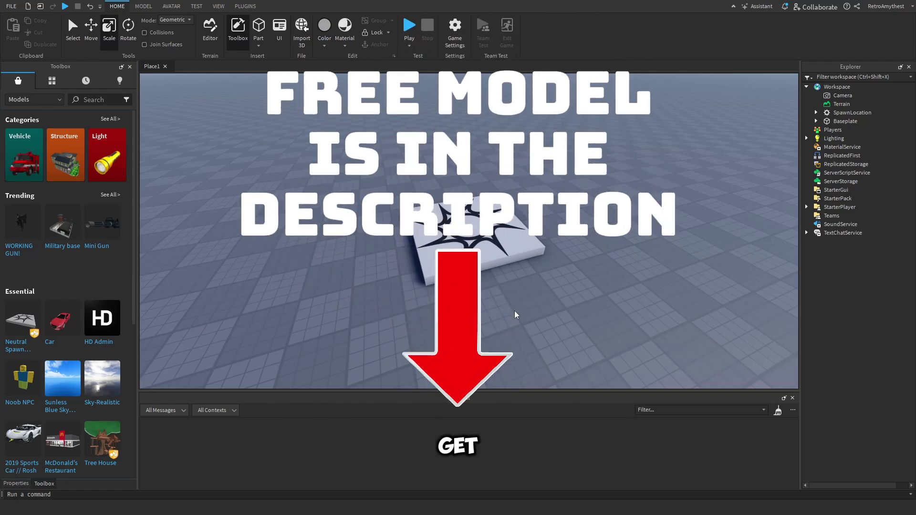
{"action": "scroll", "coordinate": [514, 311], "scroll_direction": "up", "scroll_amount": 3}
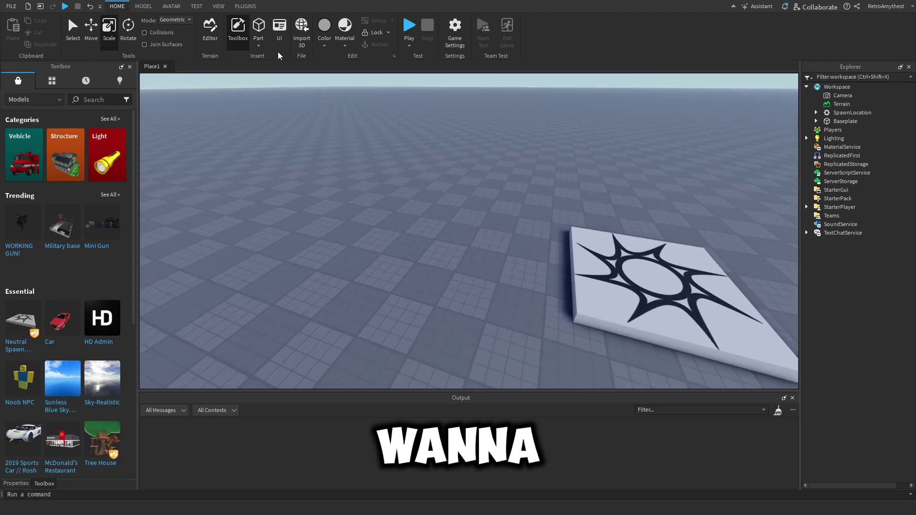
- Insert a block part and scale it into a tall thin wall, about 1 by 14 by 20 studs
{"action": "left_click", "coordinate": [259, 28]}
{"action": "scroll", "coordinate": [503, 219], "scroll_direction": "up", "scroll_amount": 5}
{"action": "scroll", "coordinate": [504, 219], "scroll_direction": "up", "scroll_amount": 2}
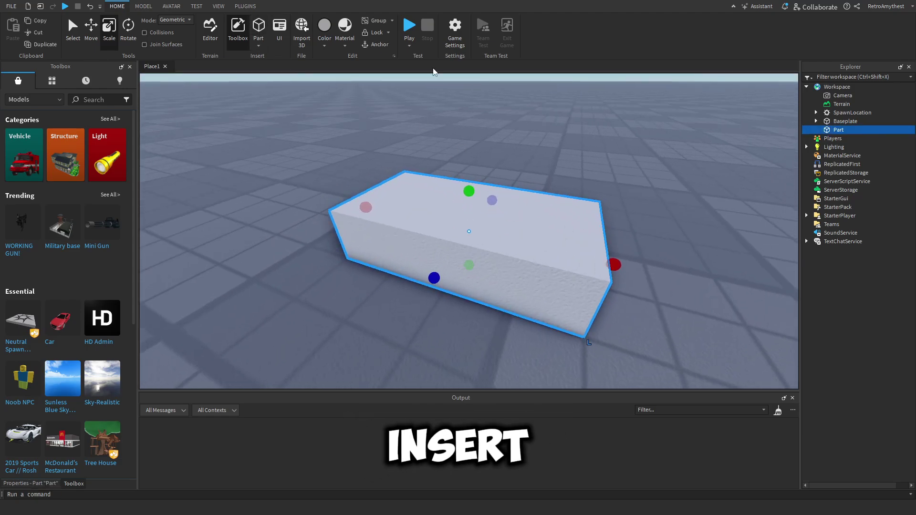
{"action": "scroll", "coordinate": [605, 271], "scroll_direction": "down", "scroll_amount": 2}
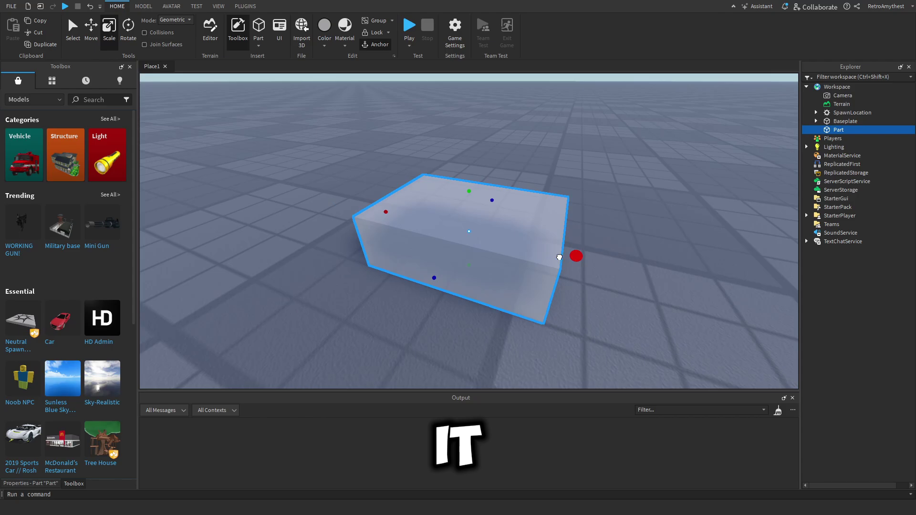
{"action": "scroll", "coordinate": [558, 255], "scroll_direction": "down", "scroll_amount": 2}
{"action": "scroll", "coordinate": [530, 251], "scroll_direction": "down", "scroll_amount": 2}
{"action": "scroll", "coordinate": [514, 253], "scroll_direction": "down", "scroll_amount": 2}
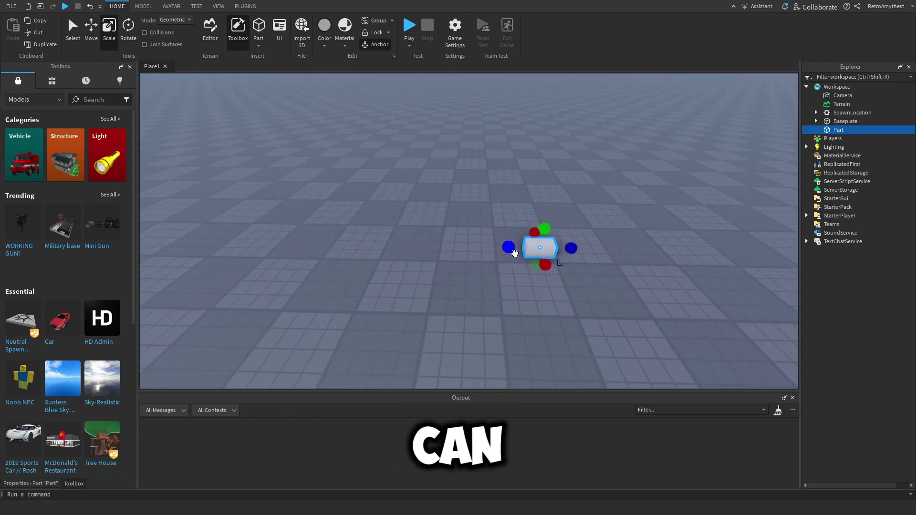
{"action": "left_click_drag", "start_coordinate": [514, 254], "coordinate": [364, 252]}
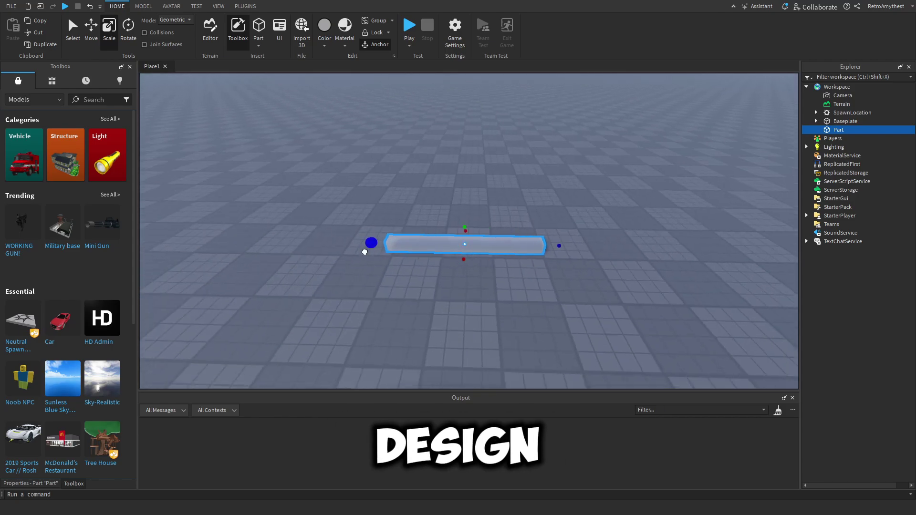
{"action": "left_click_drag", "start_coordinate": [562, 254], "coordinate": [593, 243]}
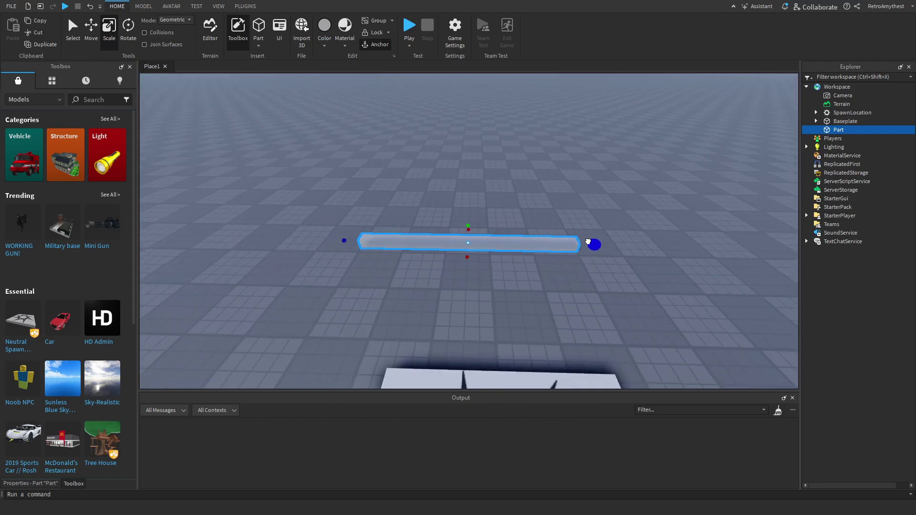
{"action": "right_click_drag", "start_coordinate": [588, 243], "coordinate": [587, 243]}
{"action": "mouse_move", "coordinate": [501, 257]}
{"action": "left_mouse_down"}
{"action": "mouse_move", "coordinate": [511, 178]}
{"action": "mouse_move", "coordinate": [502, 139]}
{"action": "left_mouse_up"}
- Rename the new wall part to GroupDoor in the Explorer
{"action": "left_click", "coordinate": [51, 484]}
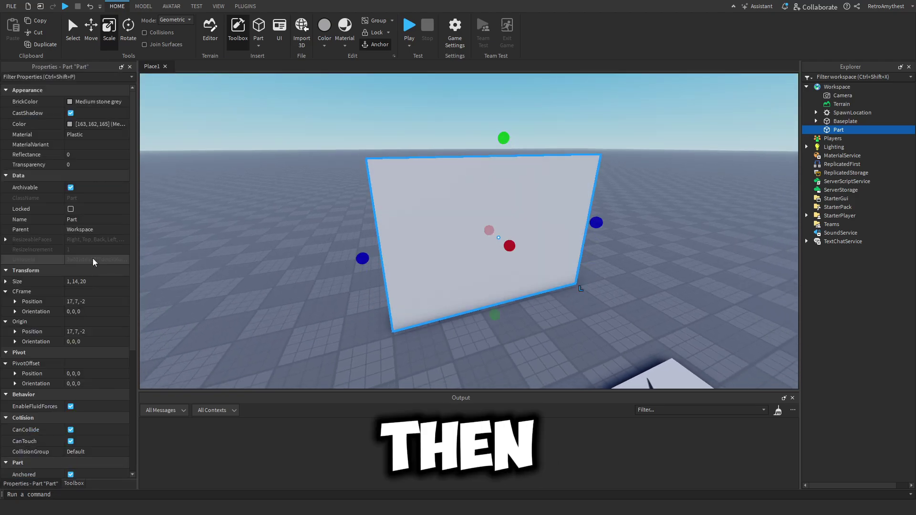
{"action": "scroll", "coordinate": [64, 226], "scroll_direction": "down", "scroll_amount": 3}
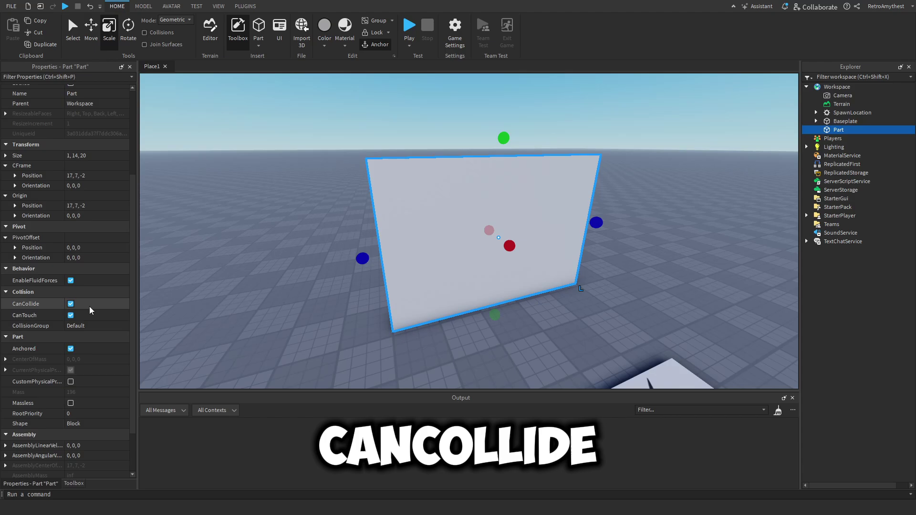
{"action": "scroll", "coordinate": [78, 191], "scroll_direction": "up", "scroll_amount": 3}
{"action": "right_click", "coordinate": [838, 129]}
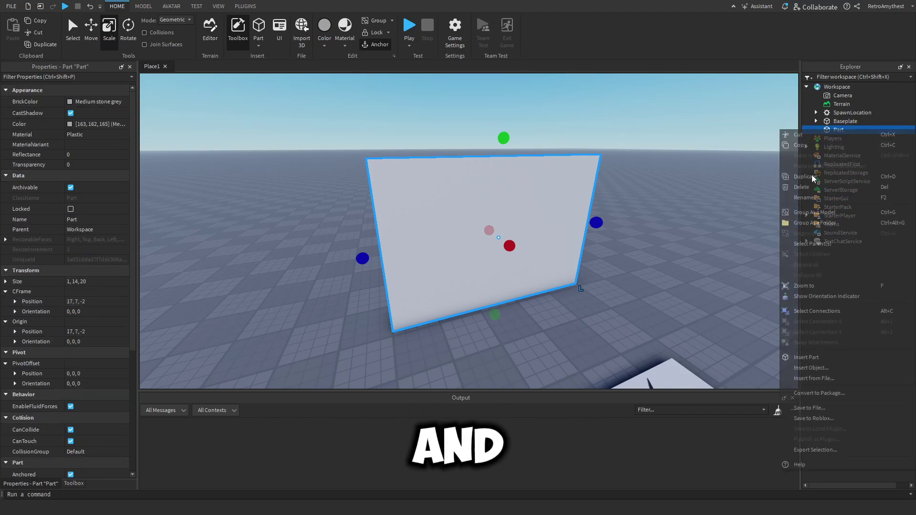
{"action": "left_click", "coordinate": [793, 196]}
{"action": "type", "text": "GroupDo"}
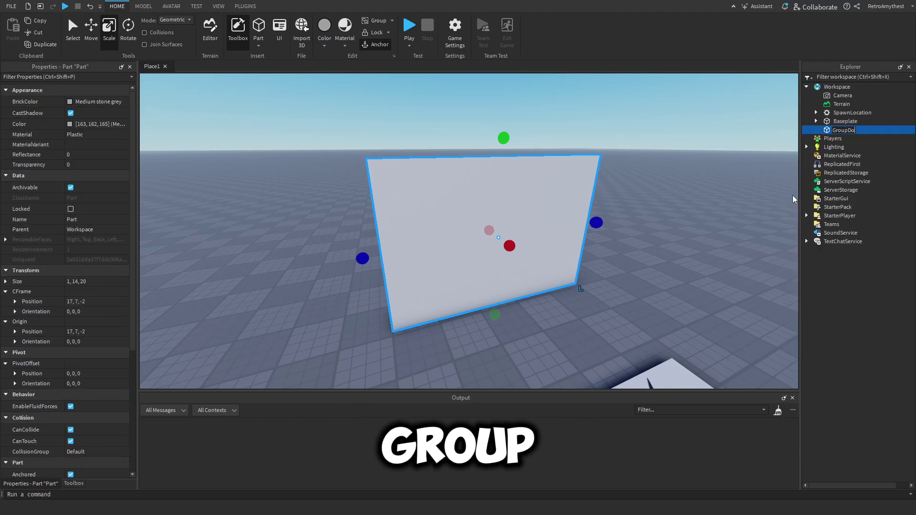
{"action": "type", "text": "or"}
{"action": "key", "text": "Return"}
- Add a Script to ServerScriptService and name it GroupDoorScript
{"action": "left_click", "coordinate": [908, 181]}
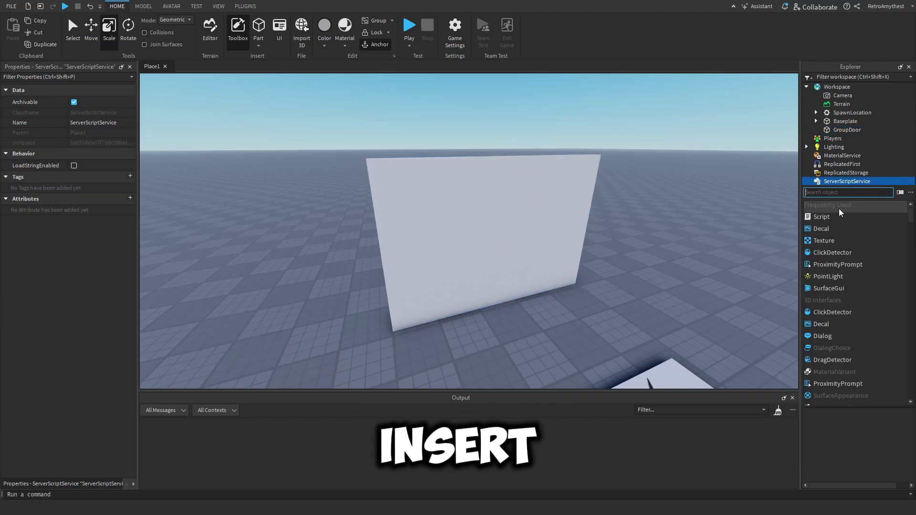
{"action": "left_click", "coordinate": [837, 217]}
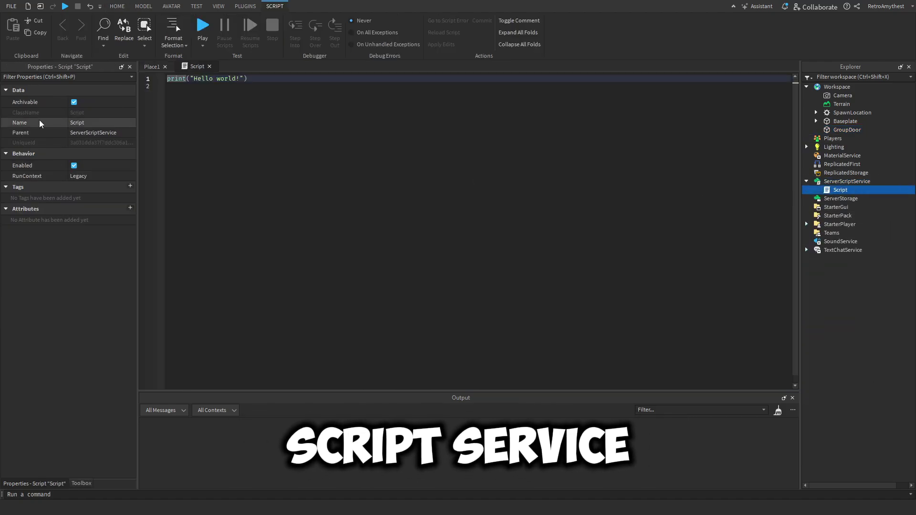
{"action": "left_click", "coordinate": [70, 123]}
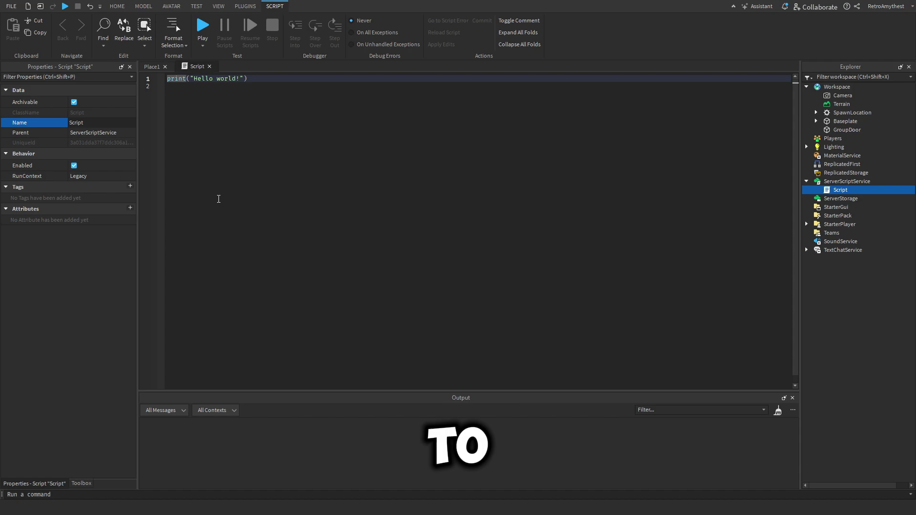
{"action": "type", "text": "GroupD"}
{"action": "type", "text": "oor"}
{"action": "key", "text": "Return"}
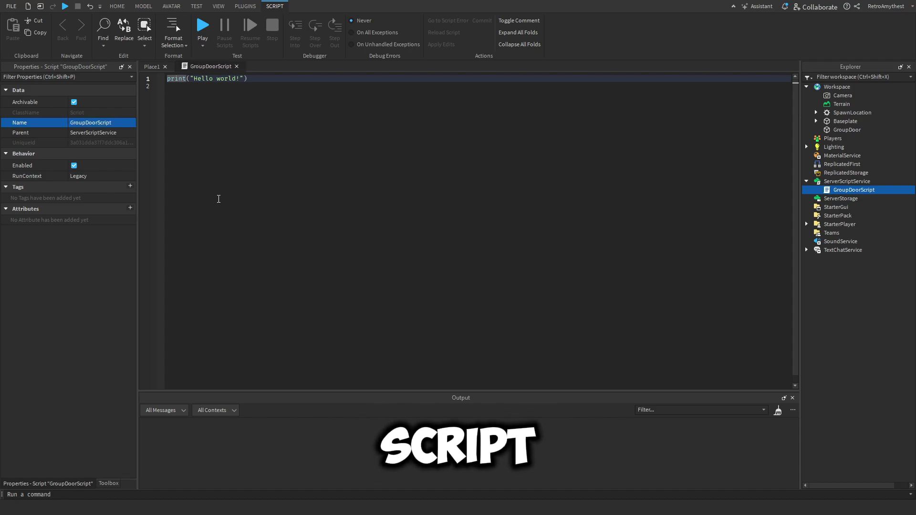
- Delete the script's default print line so the editor is empty
{"action": "left_click", "coordinate": [325, 147]}
{"action": "key", "text": "ctrl+a"}
{"action": "key", "text": "BackSpace"}
{"action": "type", "text": "local"}
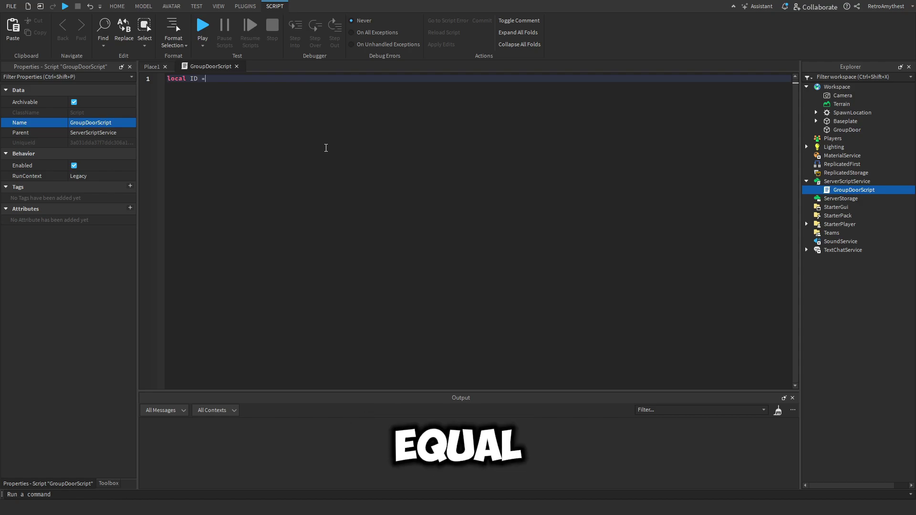
- Write local ID = 0 and a PlayerAdded handler with an empty if player:IsInGroup(ID) block
{"action": "key", "text": "Return"}
{"action": "key", "text": "Return"}
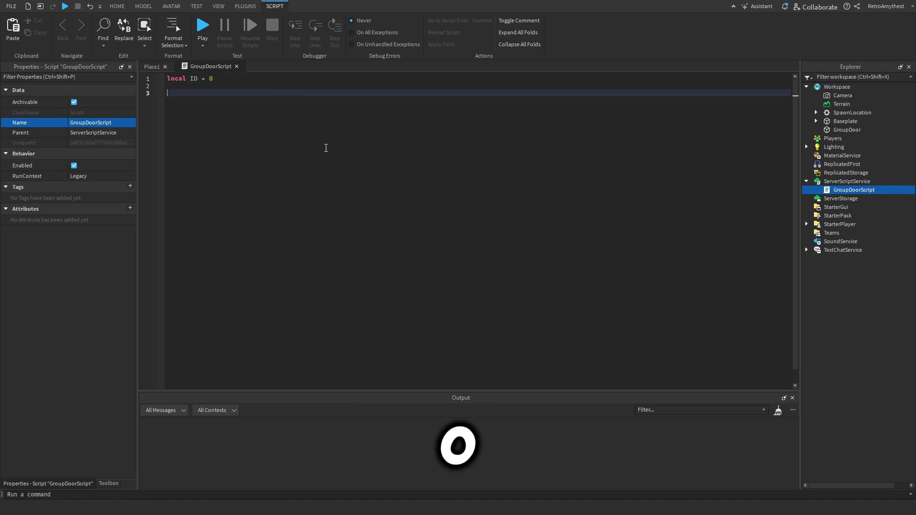
{"action": "type", "text": "game.P"}
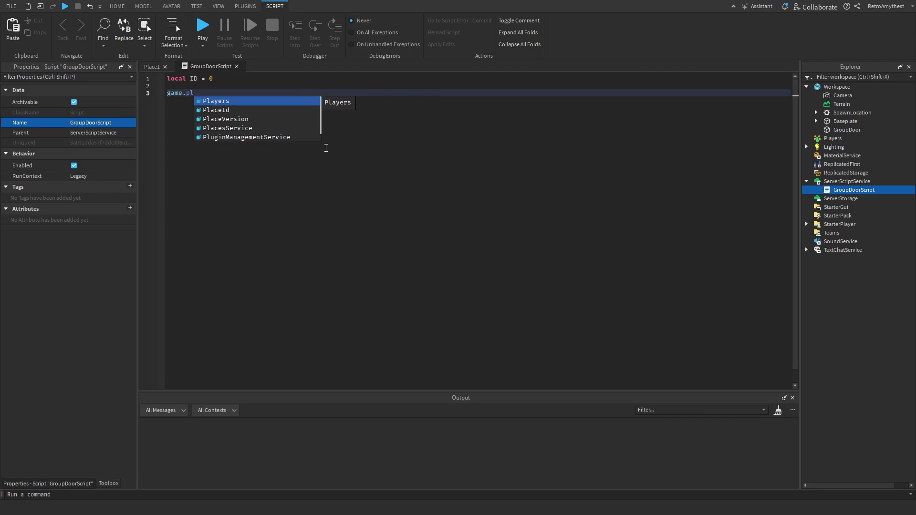
{"action": "type", "text": "layers.pl"}
{"action": "key", "text": "Tab"}
{"action": "type", "text": ":Connect("}
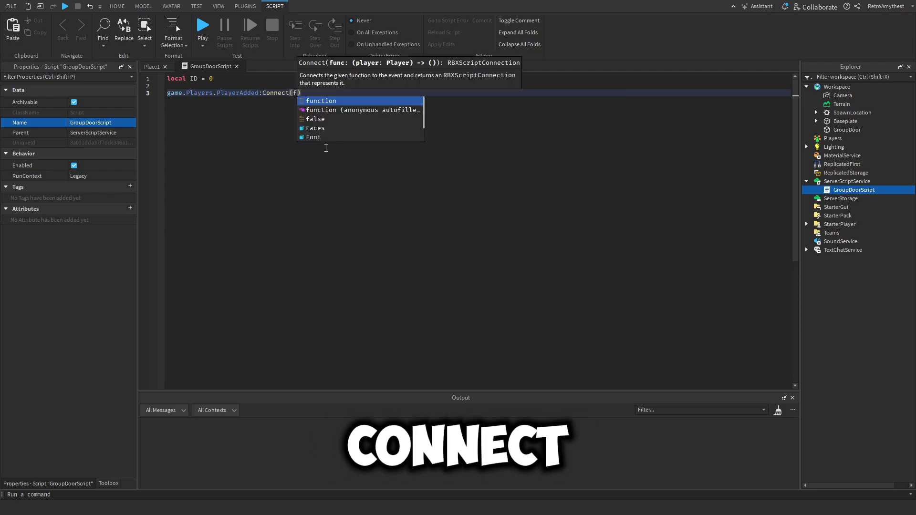
{"action": "type", "text": "function()"}
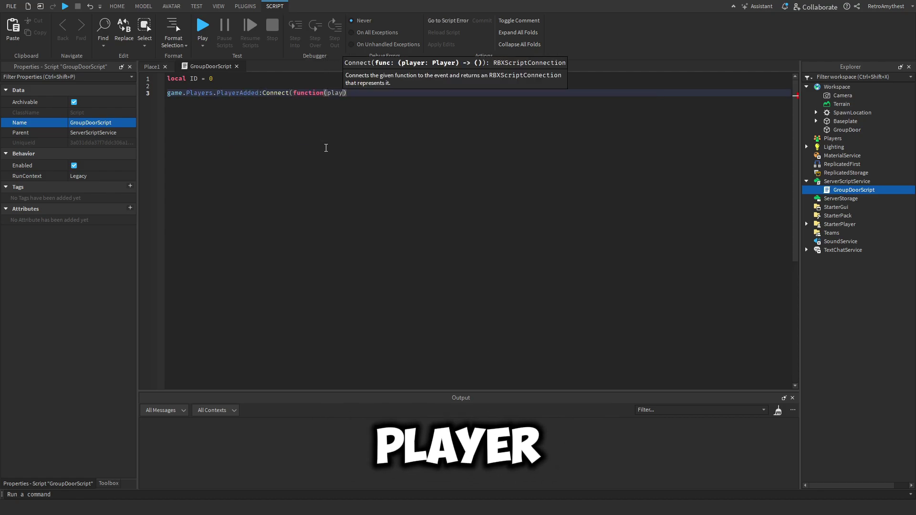
{"action": "type", "text": "player"}
{"action": "key", "text": "Return"}
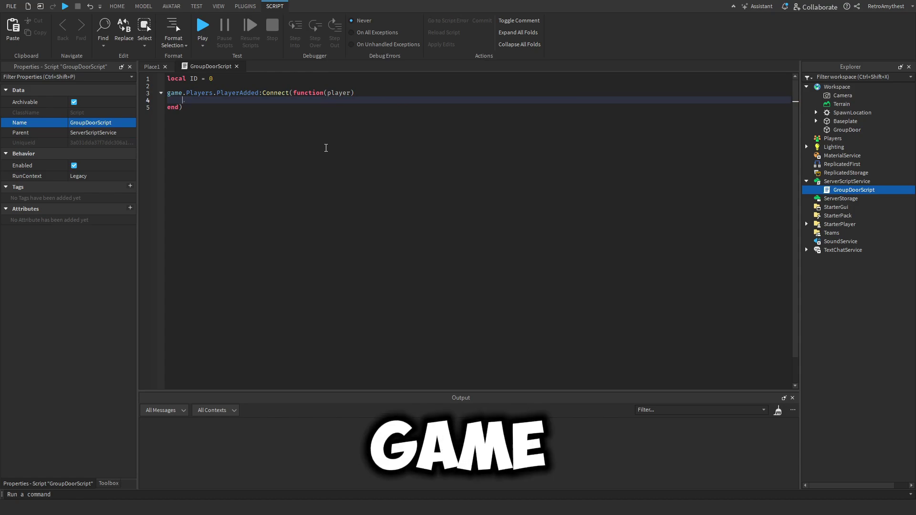
{"action": "type", "text": "if player"}
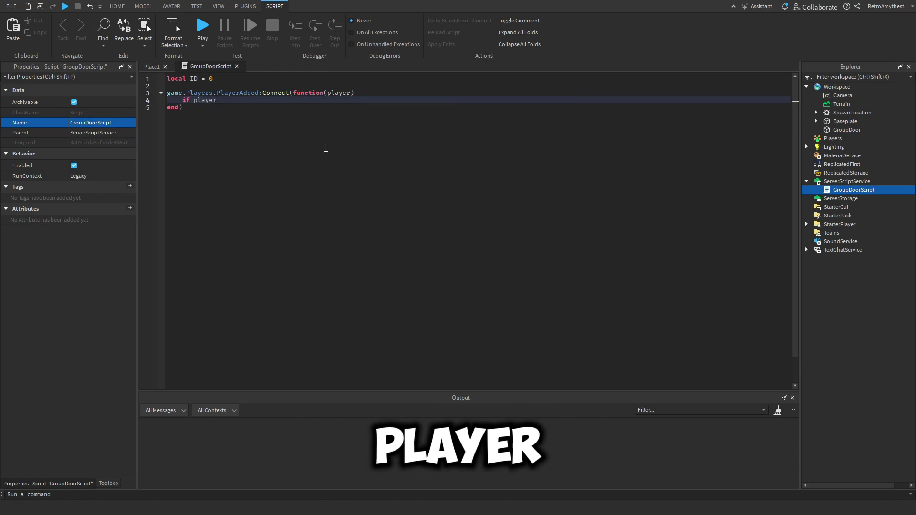
{"action": "type", "text": ":is"}
{"action": "key", "text": "Down"}
{"action": "key", "text": "Down"}
{"action": "key", "text": "Tab"}
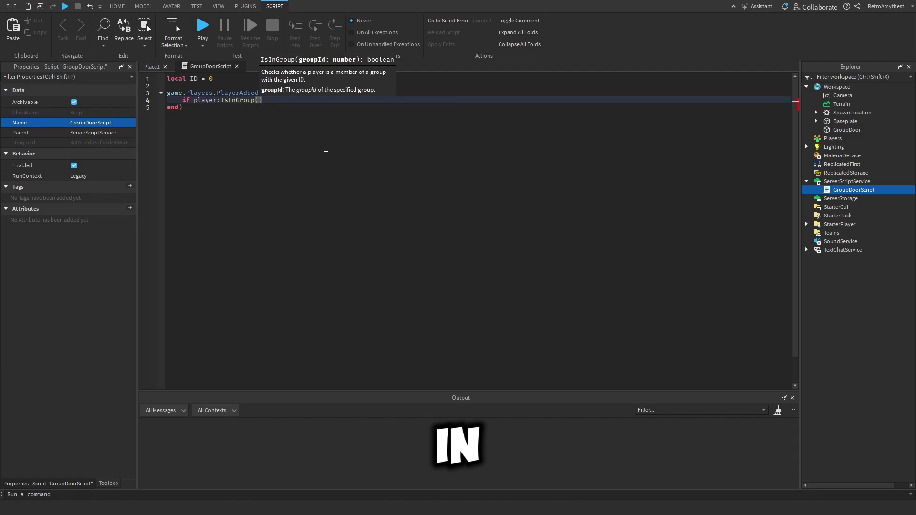
{"action": "type", "text": "ID"}
{"action": "key", "text": "Right"}
{"action": "type", "text": "then"}
{"action": "key", "text": "Return"}
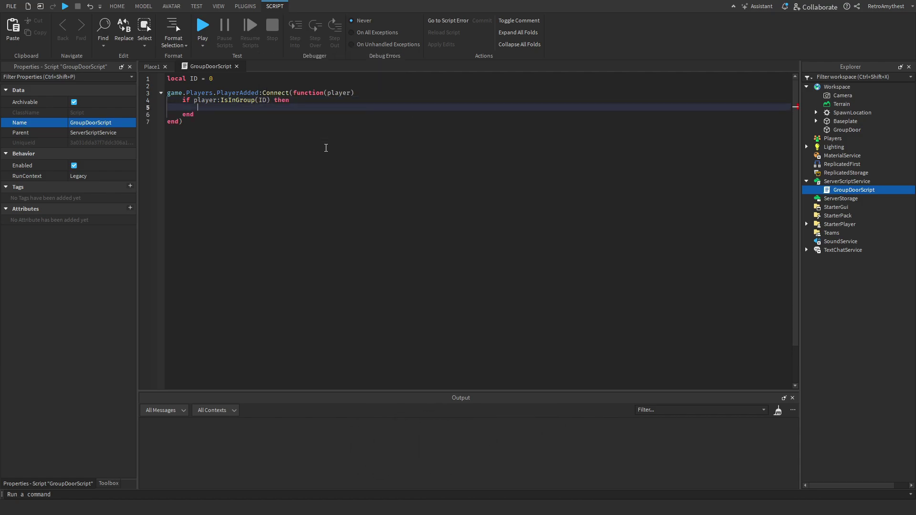
- Add a GroupDoor variable on line 2 of the script
{"action": "left_click", "coordinate": [214, 79]}
{"action": "key", "text": "Return"}
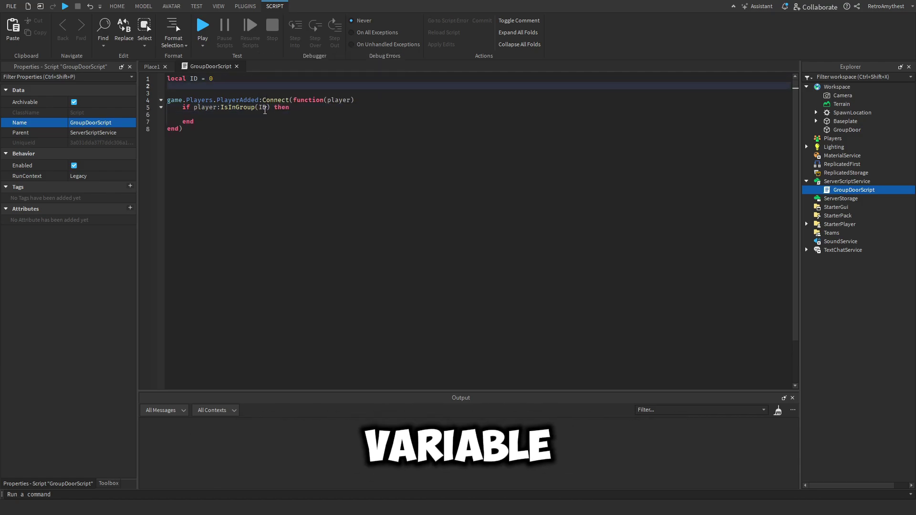
{"action": "type", "text": "local Group"}
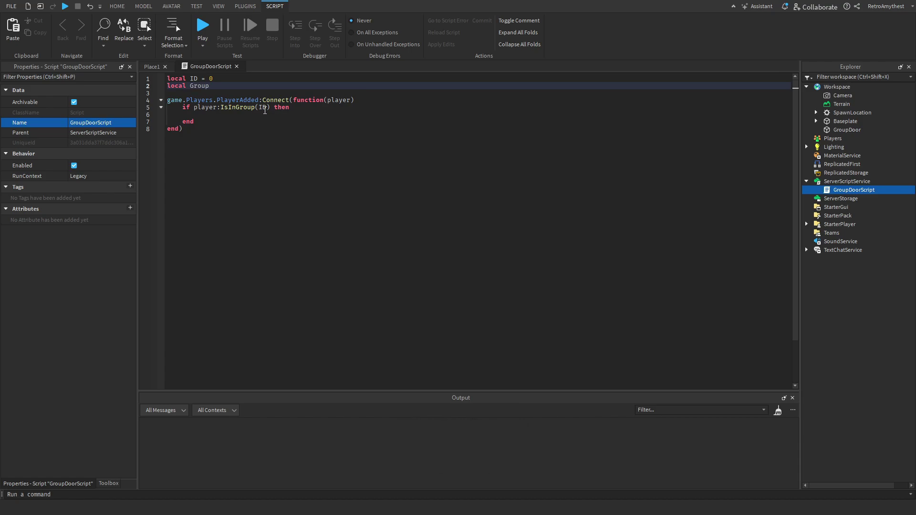
{"action": "type", "text": "Door = workspace"}
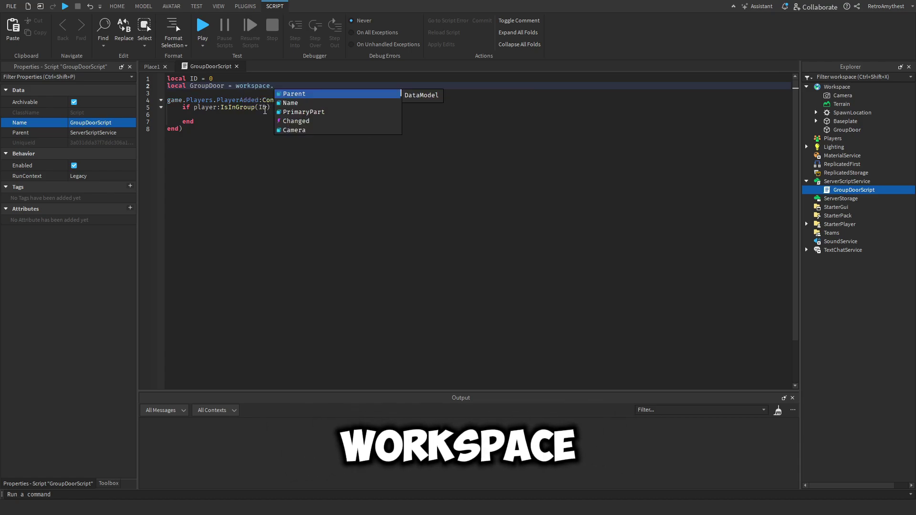
{"action": "type", "text": ".gr"}
{"action": "key", "text": "Down"}
{"action": "key", "text": "Return"}
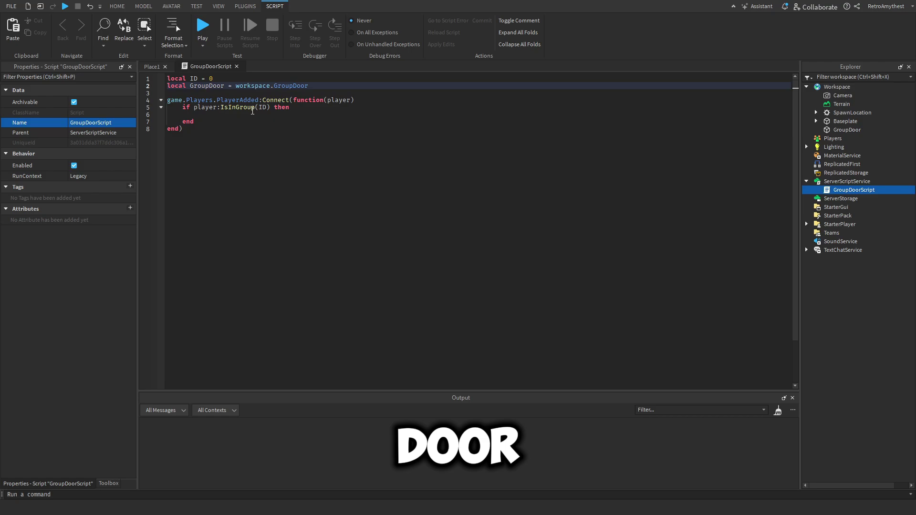
- Inside the group check, set GroupDoor.Transparency = 0.5 and GroupDoor.CanCollide = false
{"action": "left_click", "coordinate": [252, 111]}
{"action": "type", "text": "grou"}
{"action": "key", "text": "Return"}
{"action": "type", "text": "."}
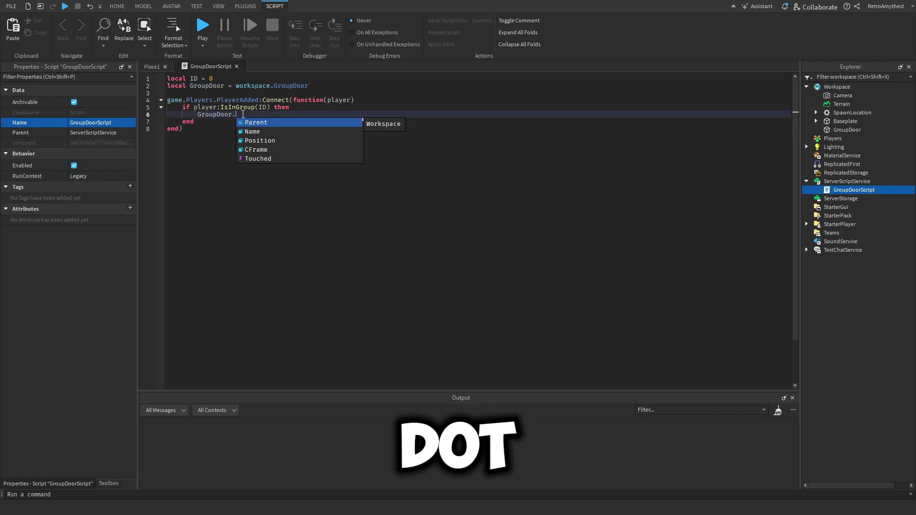
{"action": "type", "text": "tr"}
{"action": "key", "text": "Return"}
{"action": "type", "text": "= 0.5"}
{"action": "key", "text": "Return"}
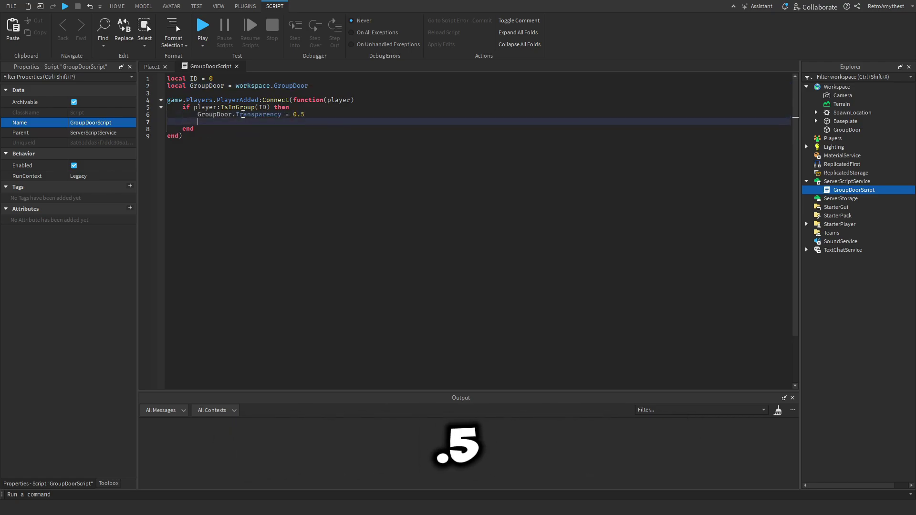
{"action": "type", "text": "grou"}
{"action": "key", "text": "Return"}
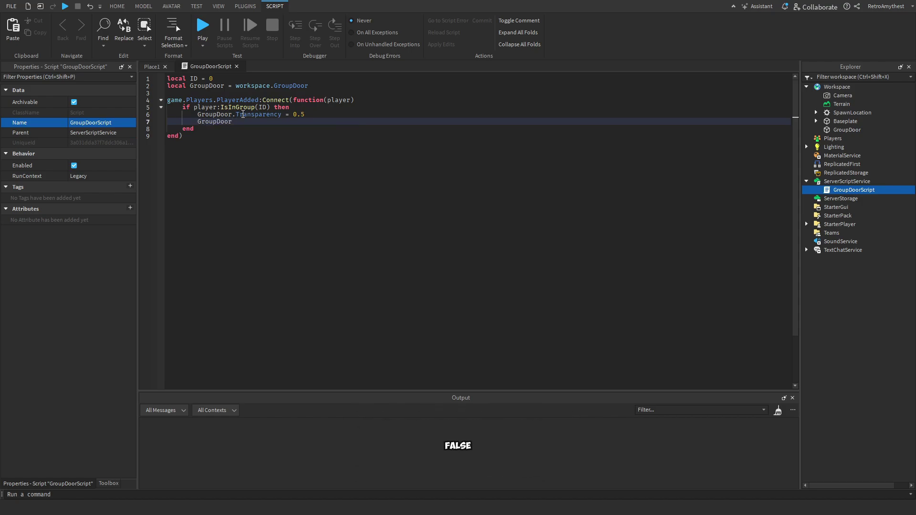
{"action": "type", "text": ".ca"}
{"action": "key", "text": "Return"}
{"action": "type", "text": "= fa"}
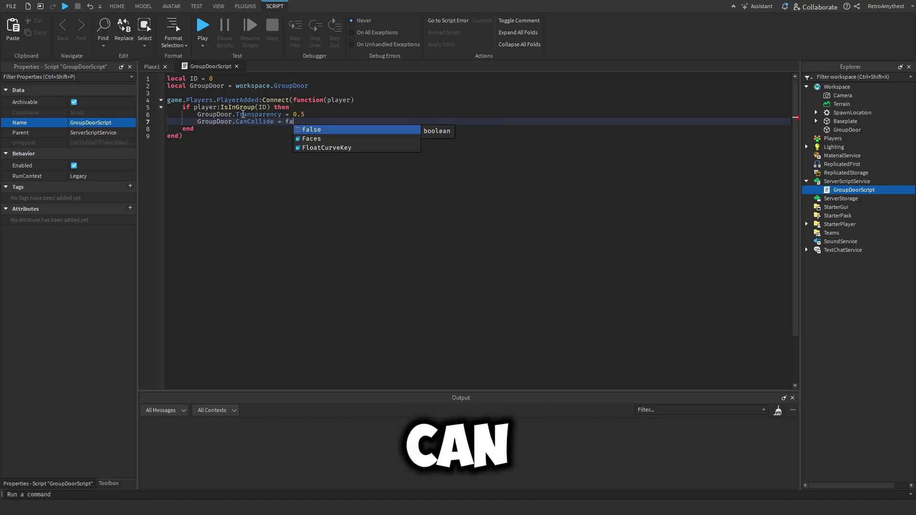
{"action": "key", "text": "Return"}
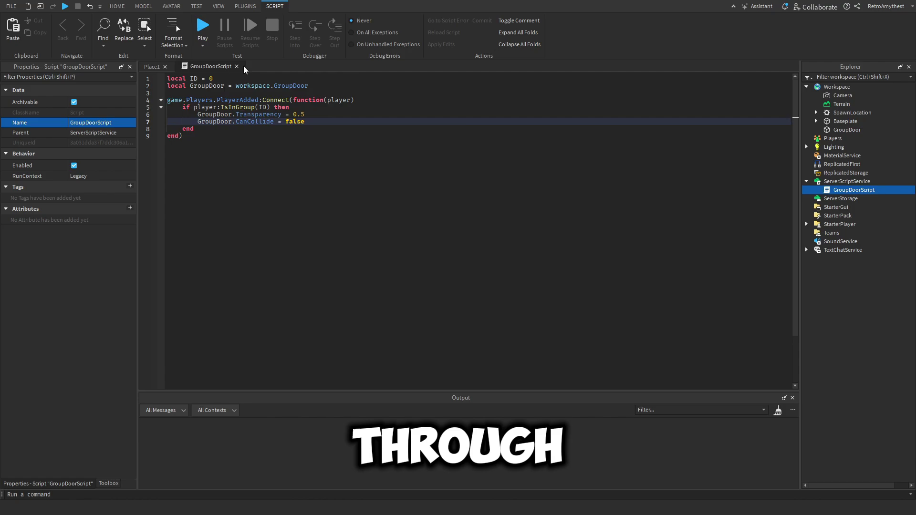
- Copy the InfiniteWorks group ID from the group page's web address in Chrome
{"action": "key", "text": "super"}
{"action": "left_click", "coordinate": [311, 504]}
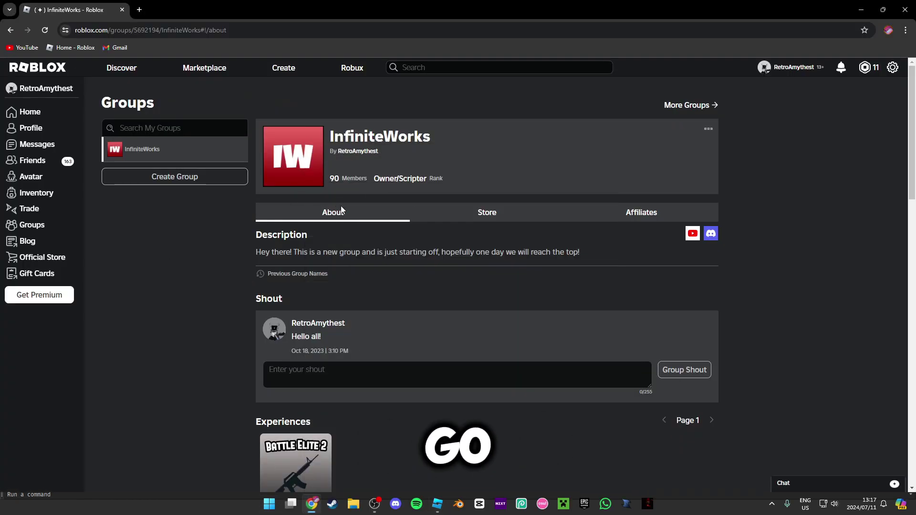
{"action": "double_click", "coordinate": [184, 30]}
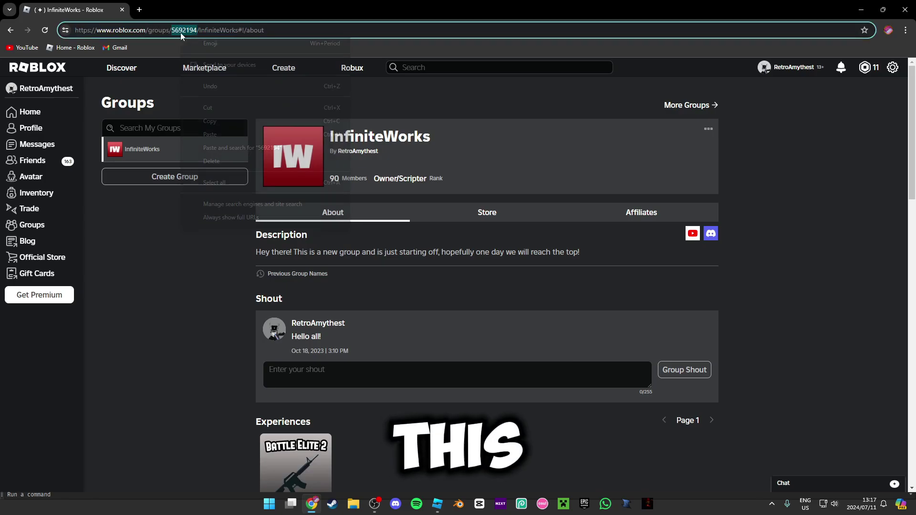
{"action": "right_click", "coordinate": [184, 32]}
{"action": "left_click", "coordinate": [214, 121]}
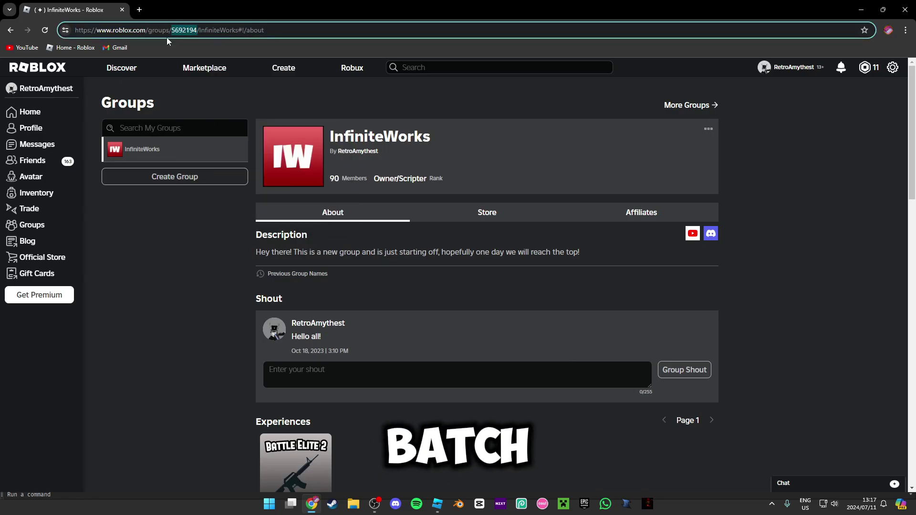
- Paste the group ID 5692194 after local ID = in GroupDoorScript
{"action": "left_click", "coordinate": [438, 504]}
{"action": "left_click", "coordinate": [227, 79]}
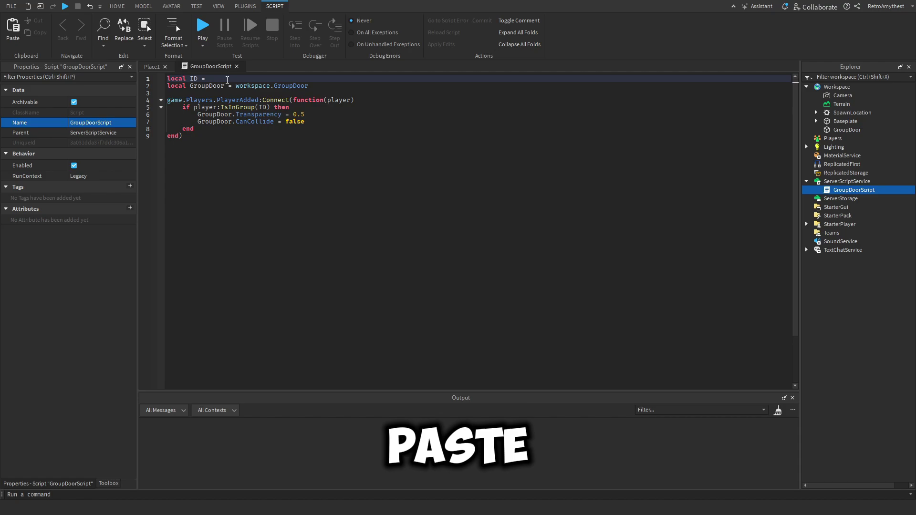
{"action": "left_click", "coordinate": [236, 66]}
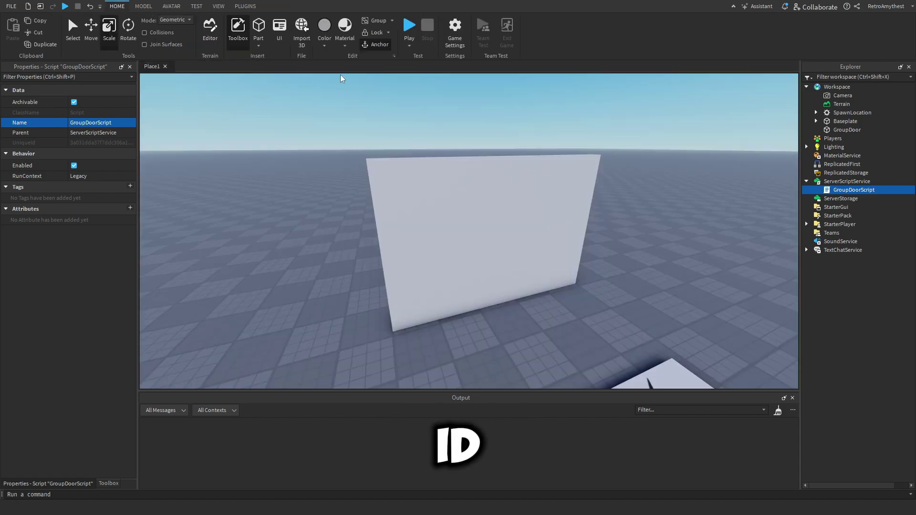
- Playtest, walk the avatar through the half-transparent GroupDoor, then stop
{"action": "left_click", "coordinate": [410, 30]}
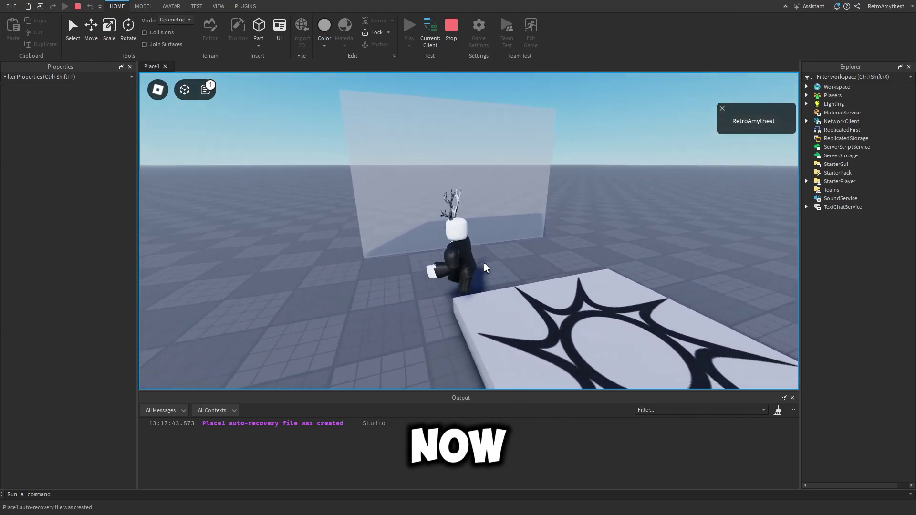
{"action": "key", "text": "w"}
{"action": "key", "text": "a"}
{"action": "right_click_drag", "start_coordinate": [485, 263], "coordinate": [377, 264]}
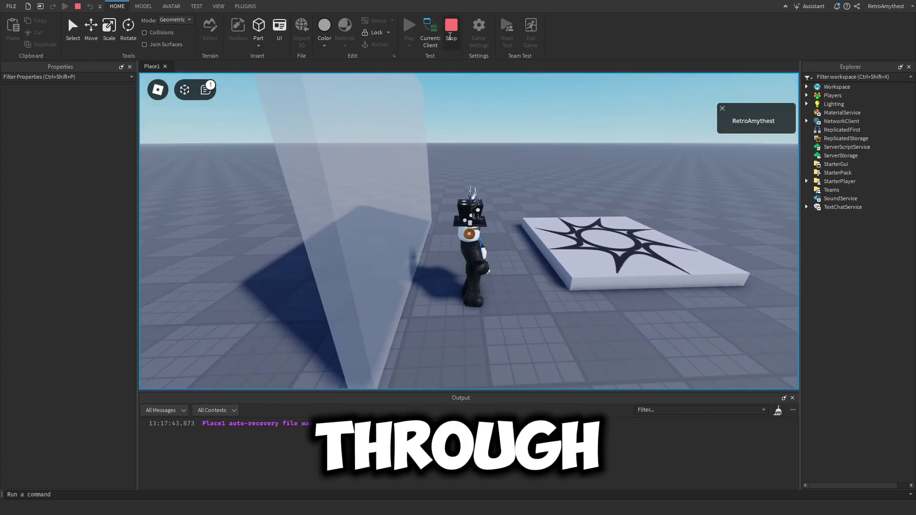
{"action": "key", "text": "shift+F5"}
- Run a second playtest, walking the avatar into GroupDoor to show it stays solid
{"action": "double_click", "coordinate": [833, 190]}
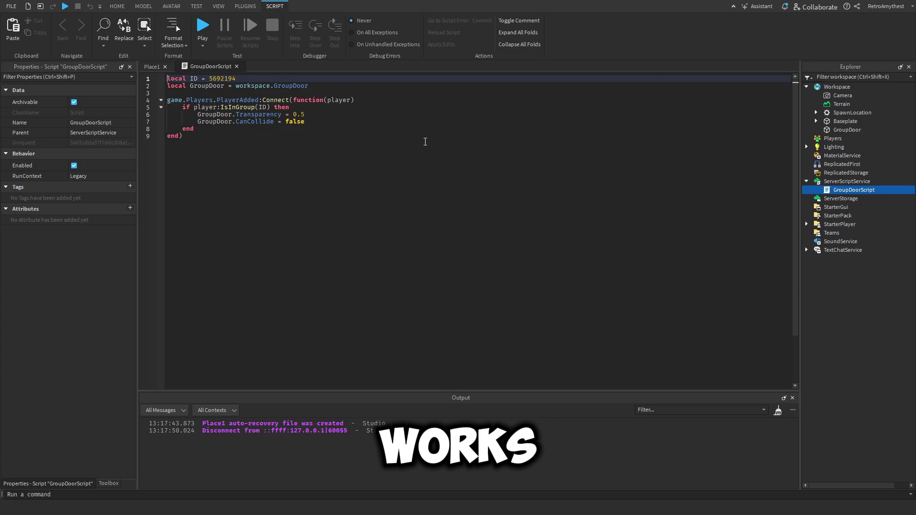
{"action": "left_click", "coordinate": [236, 66]}
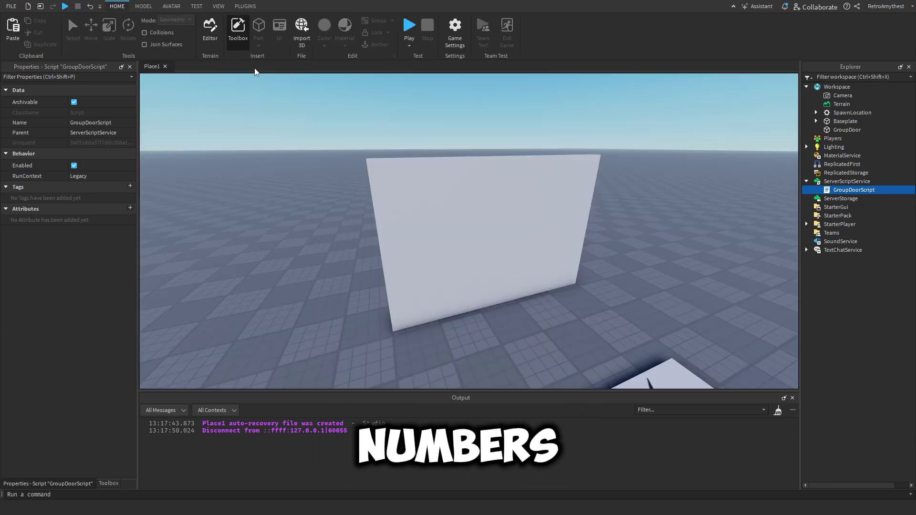
{"action": "key", "text": "F5"}
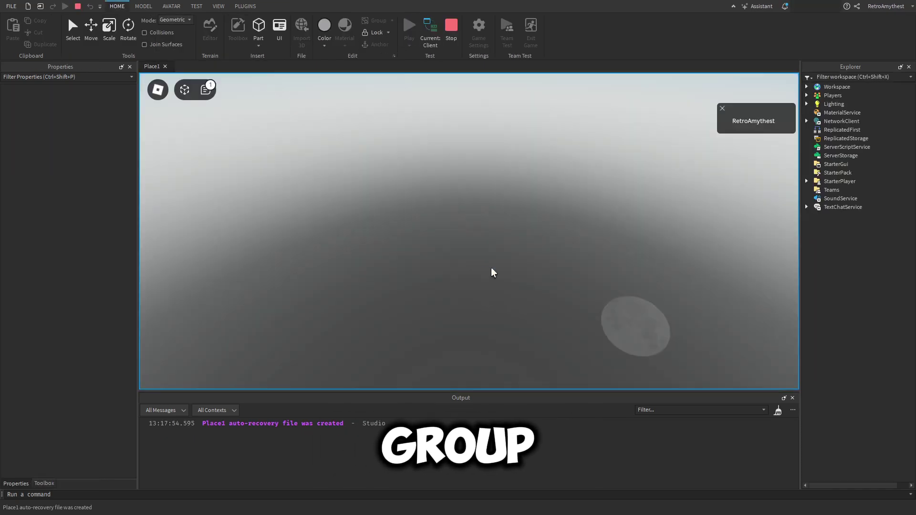
{"action": "key", "text": "w"}
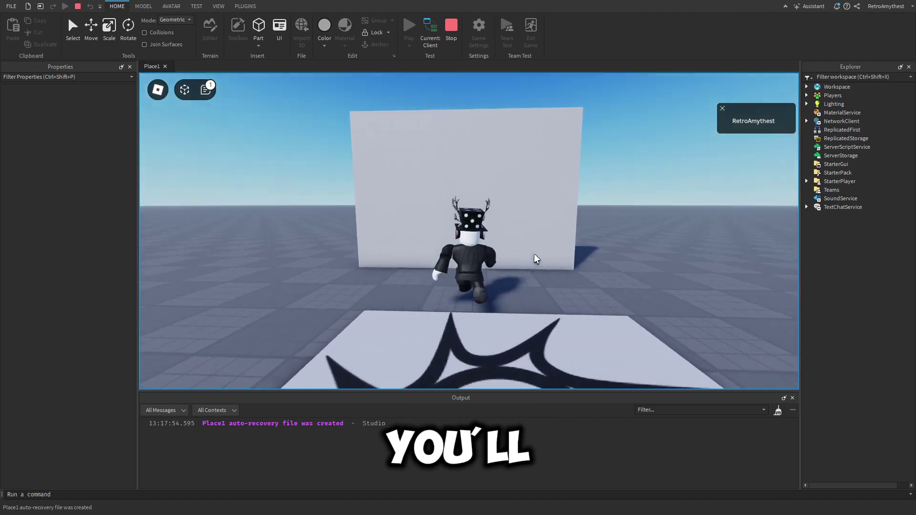
{"action": "key", "text": "a"}
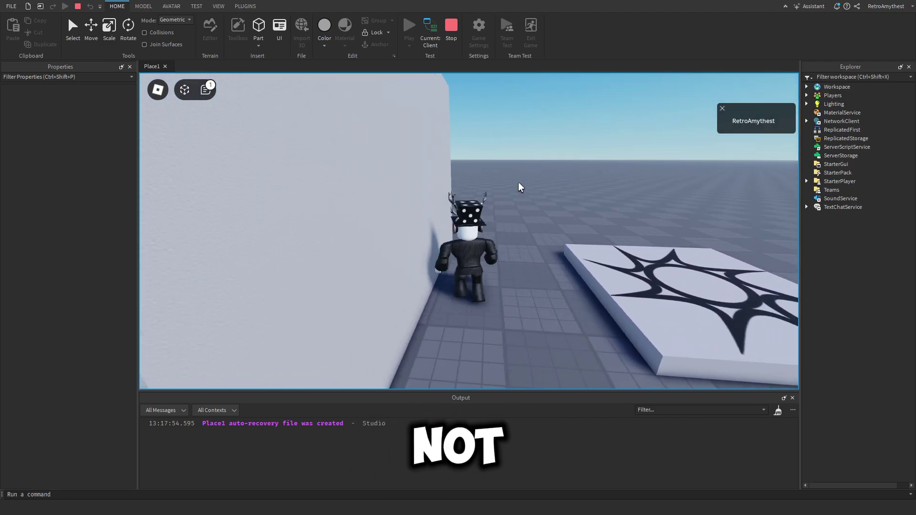
{"action": "key", "text": "shift+F5"}
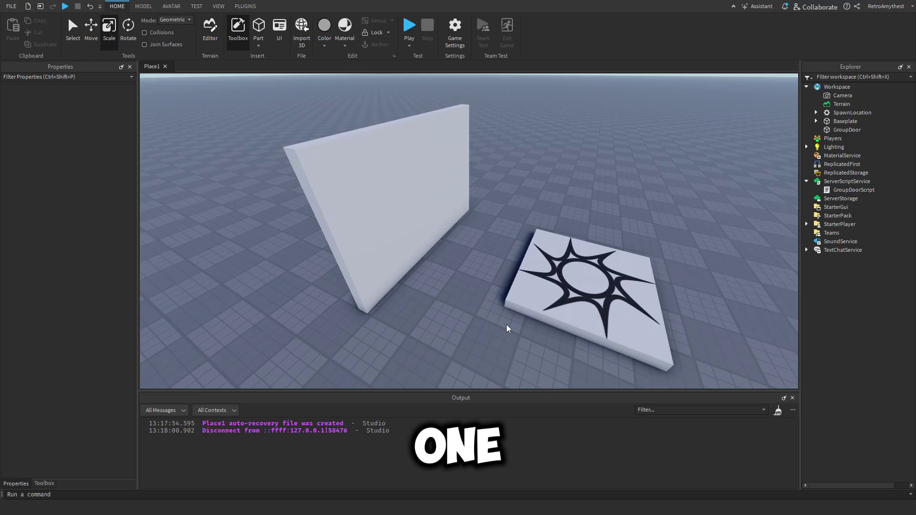
- Insert a RemoteEvent into ReplicatedStorage and name it UnlockGroupDoorRE
{"action": "mouse_move", "coordinate": [854, 190]}
{"action": "double_click", "coordinate": [821, 190]}
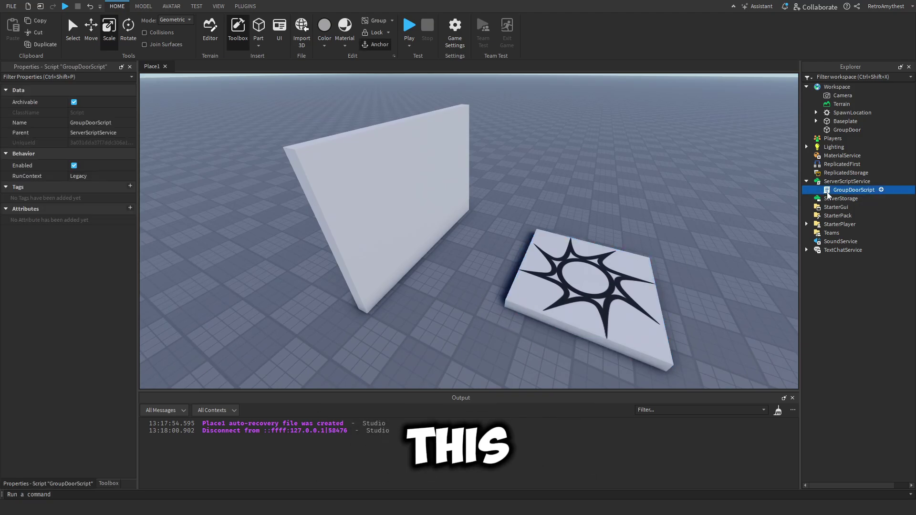
{"action": "left_click", "coordinate": [314, 117]}
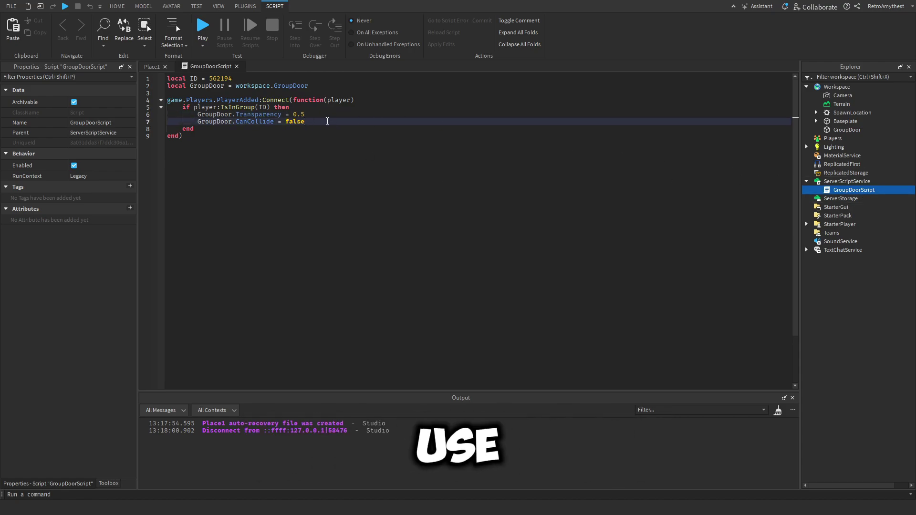
{"action": "mouse_move", "coordinate": [846, 173]}
{"action": "left_click", "coordinate": [874, 173]}
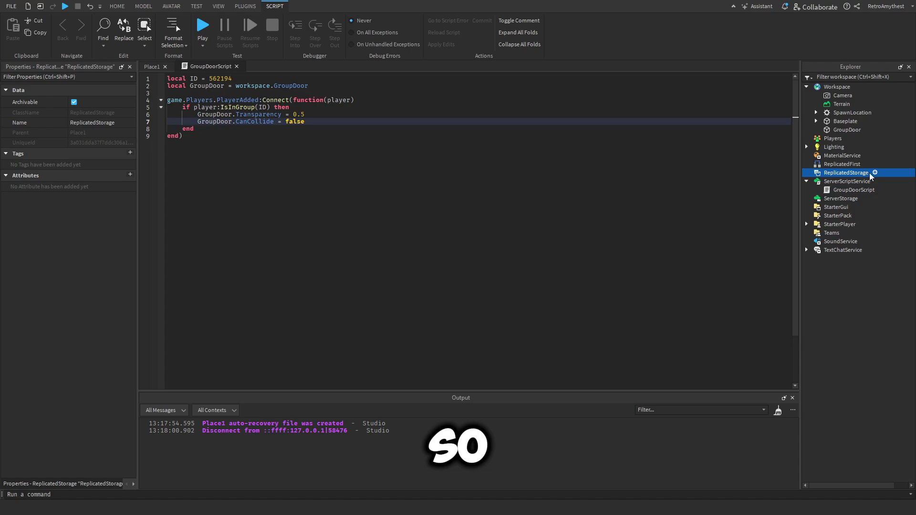
{"action": "type", "text": "remote"}
{"action": "left_click", "coordinate": [859, 192]}
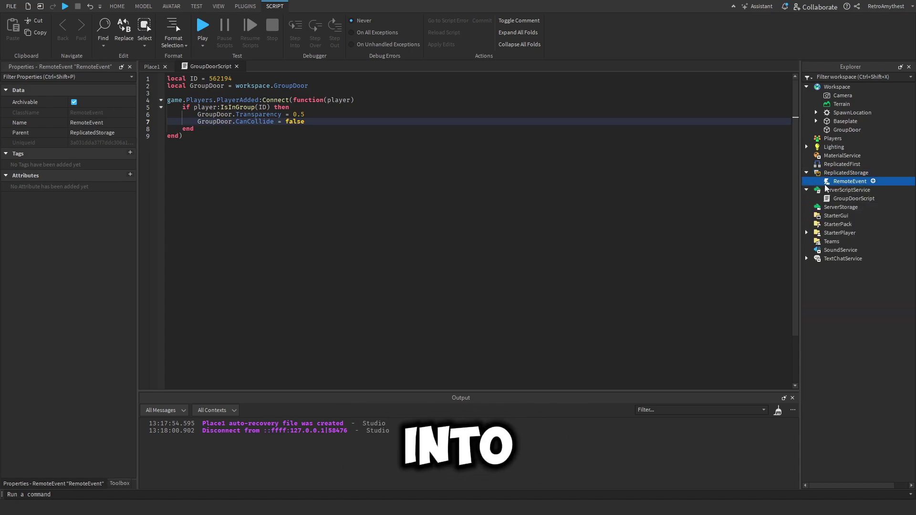
{"action": "left_click", "coordinate": [120, 121]}
{"action": "type", "text": "Unlock"}
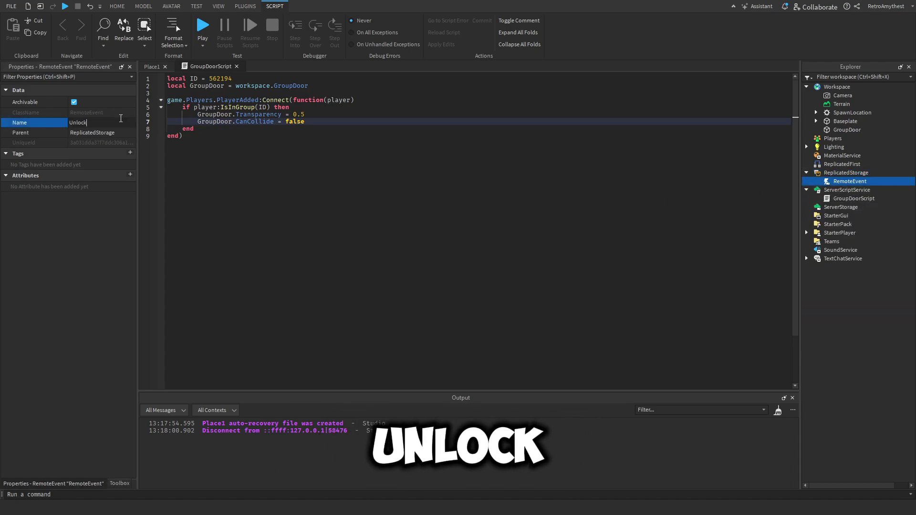
{"action": "type", "text": "GroupDoor"}
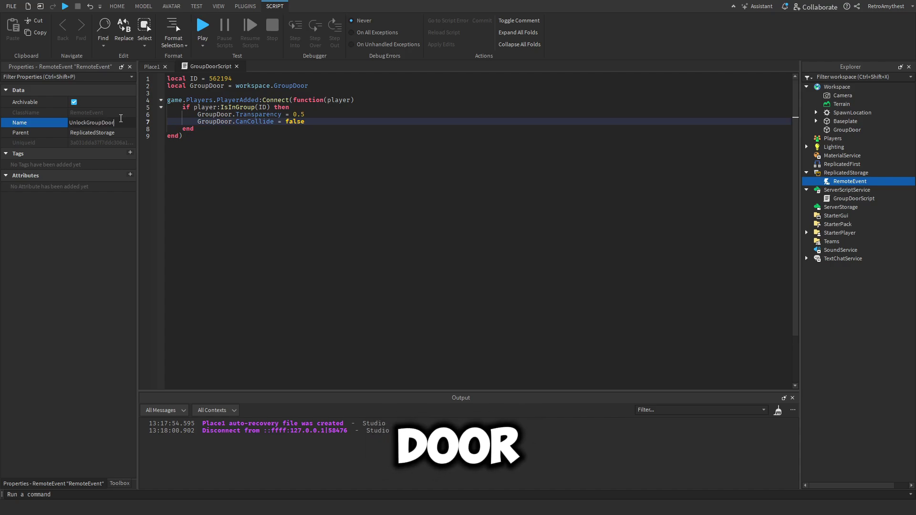
{"action": "type", "text": "RE"}
{"action": "key", "text": "Return"}
- Replace the door property lines with UnlockGroupDoorRE:FireClient(player, GroupDoor)
{"action": "left_click_drag", "start_coordinate": [311, 121], "coordinate": [213, 115]}
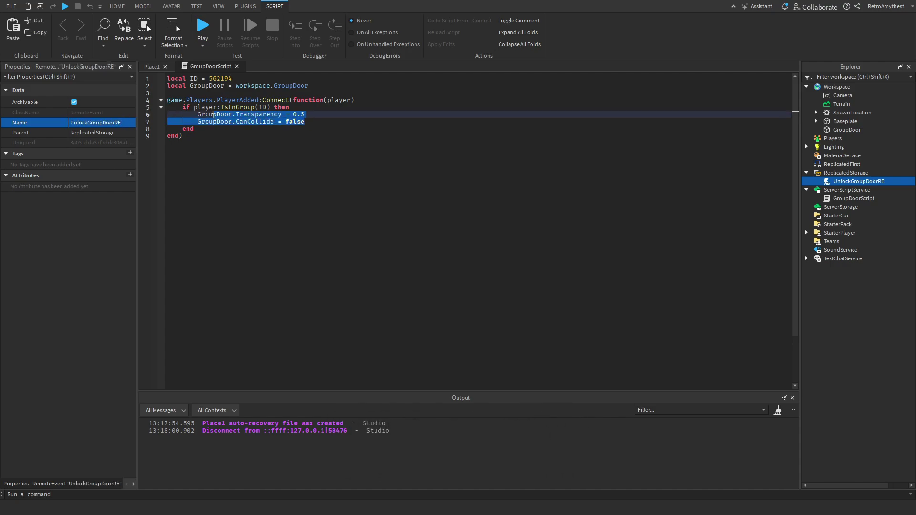
{"action": "key", "text": "BackSpace"}
{"action": "type", "text": "game"}
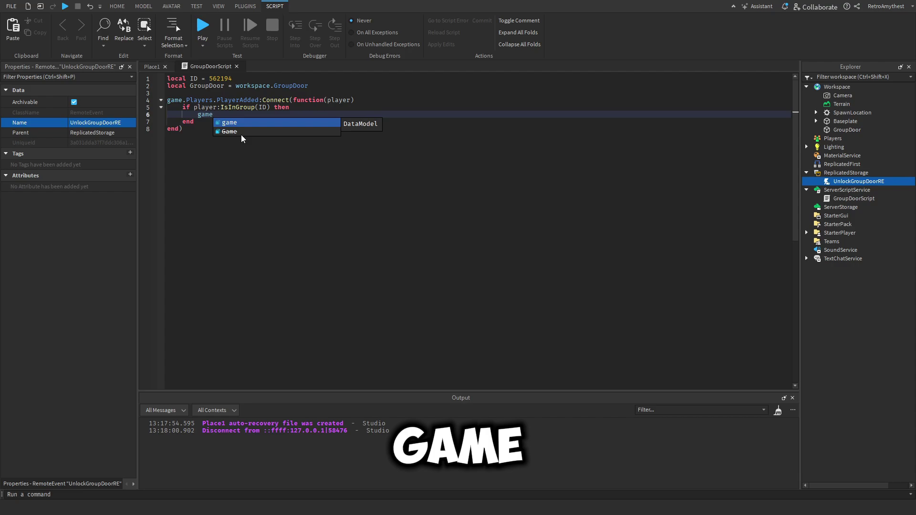
{"action": "type", "text": ".re"}
{"action": "key", "text": "Tab"}
{"action": "type", "text": ".un"}
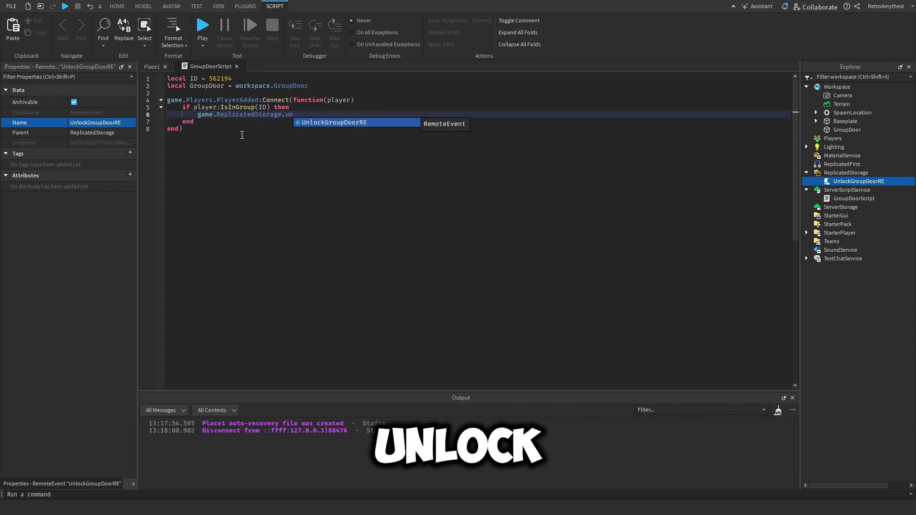
{"action": "key", "text": "Tab"}
{"action": "type", "text": ":f"}
{"action": "key", "text": "Down"}
{"action": "key", "text": "Down"}
{"action": "key", "text": "Tab"}
{"action": "type", "text": "("}
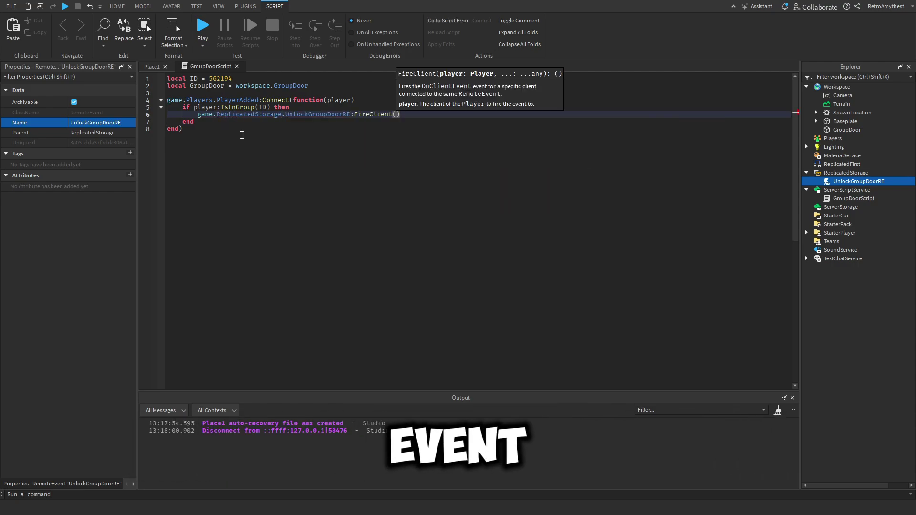
{"action": "type", "text": "pla"}
{"action": "key", "text": "Tab"}
{"action": "type", "text": ", gr"}
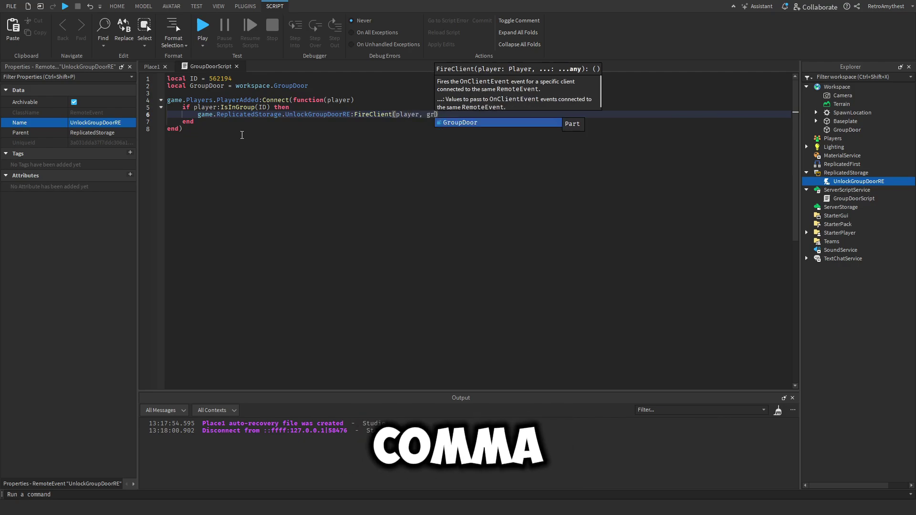
{"action": "key", "text": "Tab"}
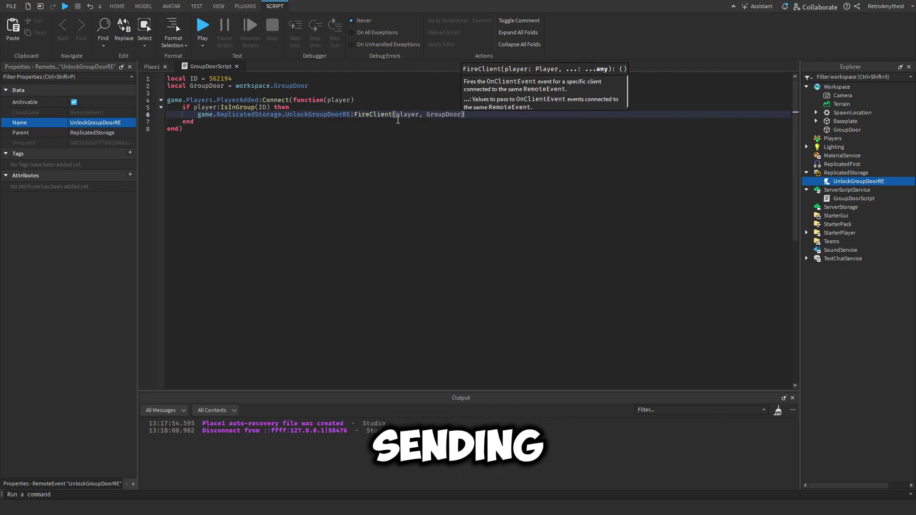
- Explain the FireClient line, the player parameter and the GroupDoor variable
{"action": "left_click", "coordinate": [357, 115]}
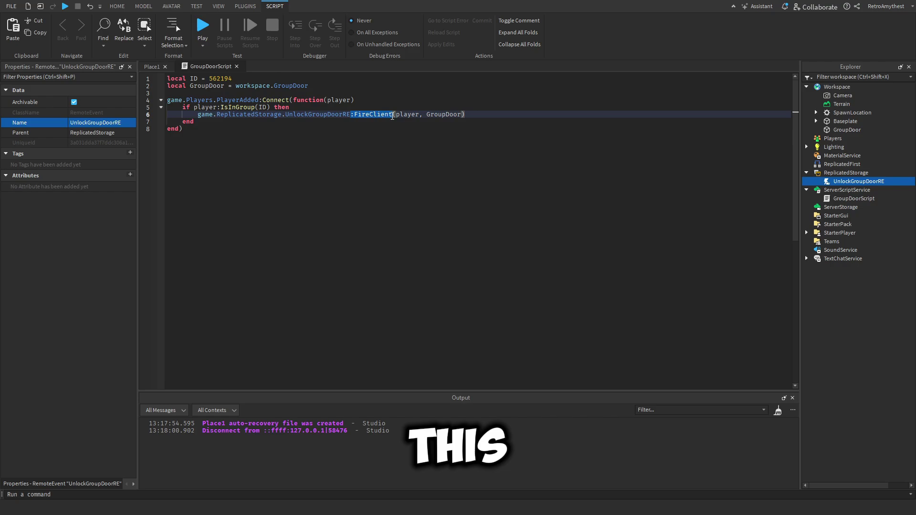
{"action": "left_click", "coordinate": [408, 114]}
{"action": "left_click_drag", "start_coordinate": [465, 115], "coordinate": [197, 115]}
{"action": "left_click", "coordinate": [328, 101]}
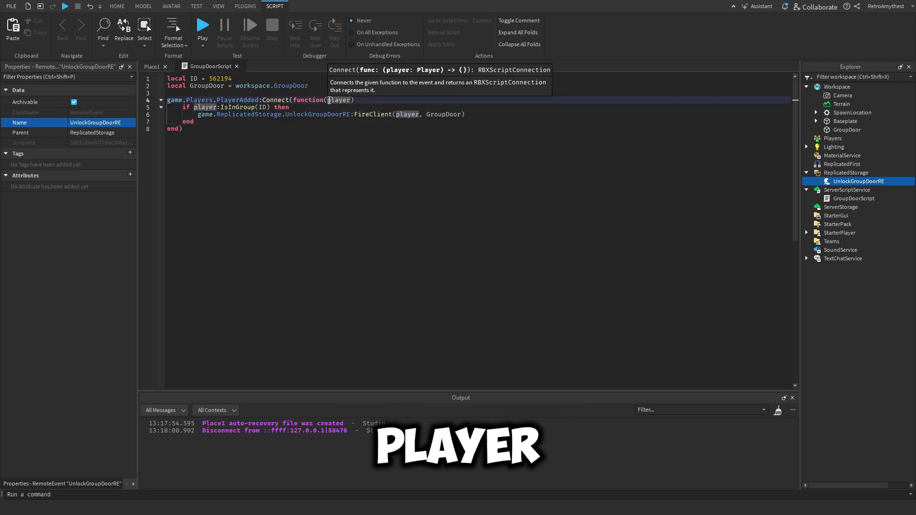
{"action": "left_click", "coordinate": [429, 115]}
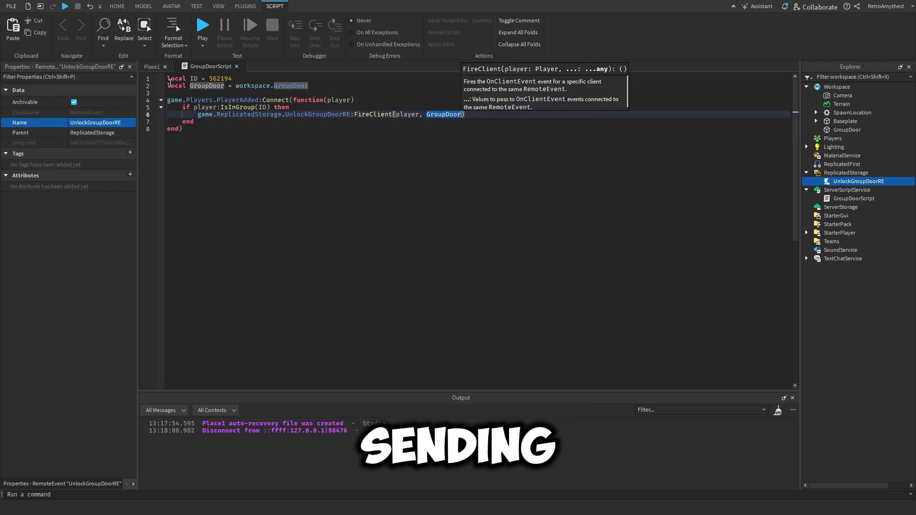
{"action": "left_click", "coordinate": [199, 86]}
- Add a LocalScript under StarterPack named UnlockGroupDoorScript and open its code
{"action": "left_click", "coordinate": [236, 67]}
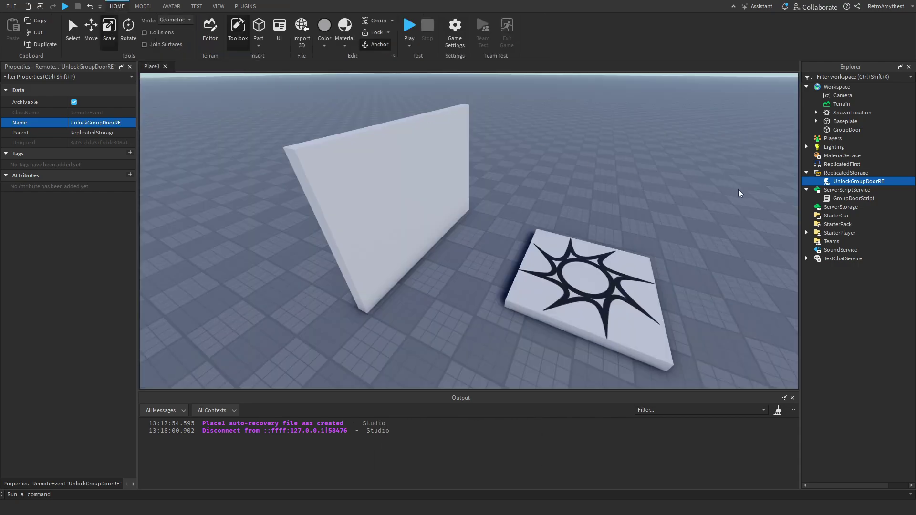
{"action": "left_click", "coordinate": [858, 224]}
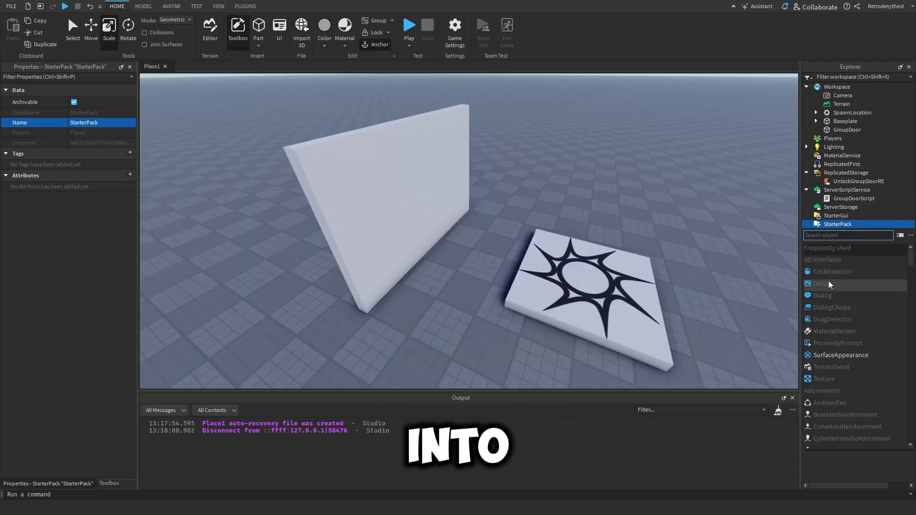
{"action": "type", "text": "lo"}
{"action": "left_click", "coordinate": [826, 260]}
{"action": "right_click", "coordinate": [834, 235]}
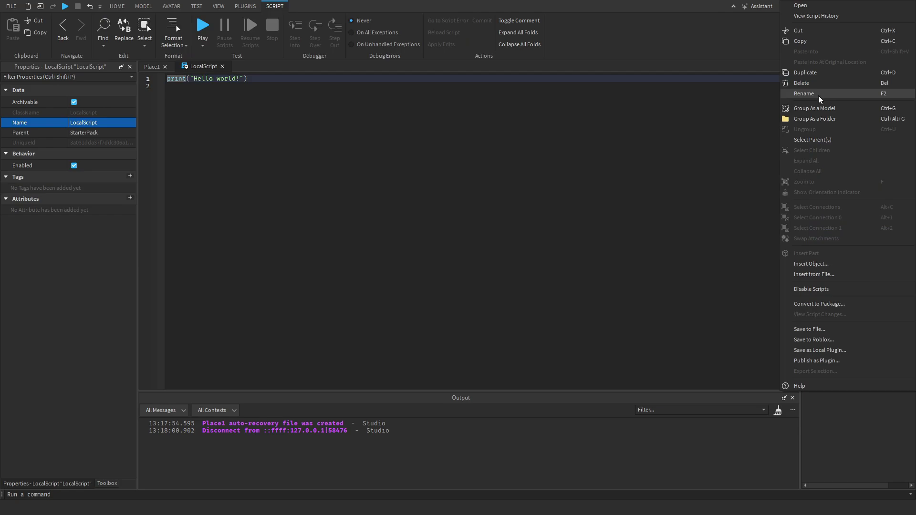
{"action": "left_click", "coordinate": [819, 99]}
{"action": "type", "text": "UnlockGr"}
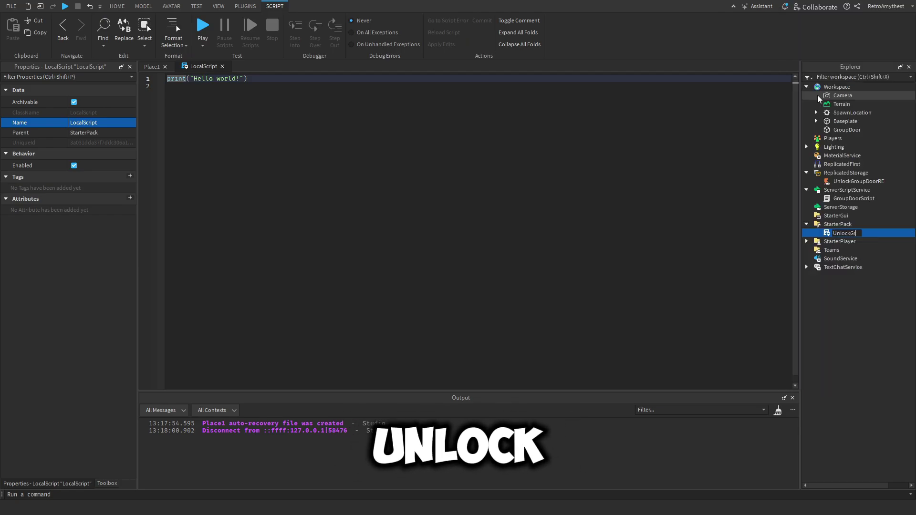
{"action": "type", "text": "ript"}
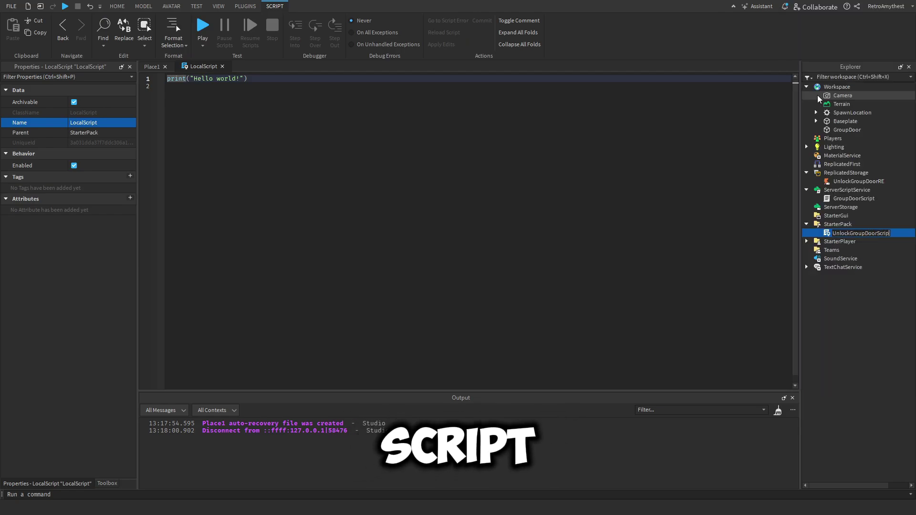
{"action": "key", "text": "Return"}
{"action": "left_click", "coordinate": [372, 129]}
- Replace the default code with a UnlockGroupDoorRE.OnClientEvent:Connect(function(GroupDoor) handler
{"action": "key", "text": "ctrl+a"}
{"action": "key", "text": "BackSpace"}
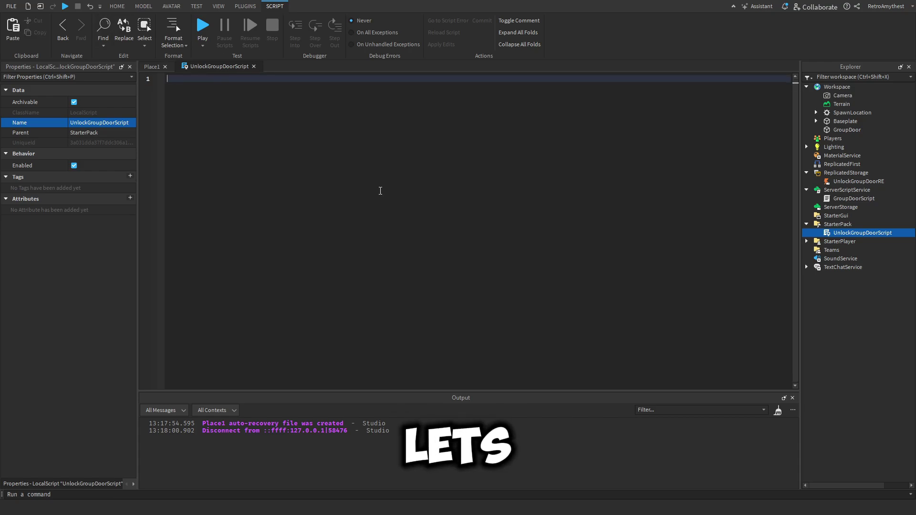
{"action": "type", "text": "game.ReplicatedStorage.unc"}
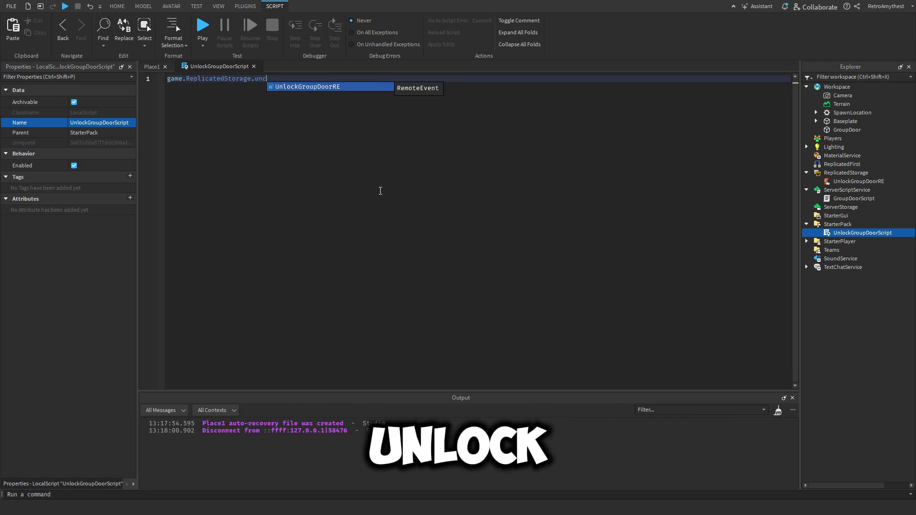
{"action": "key", "text": "Tab"}
{"action": "type", "text": ".On"}
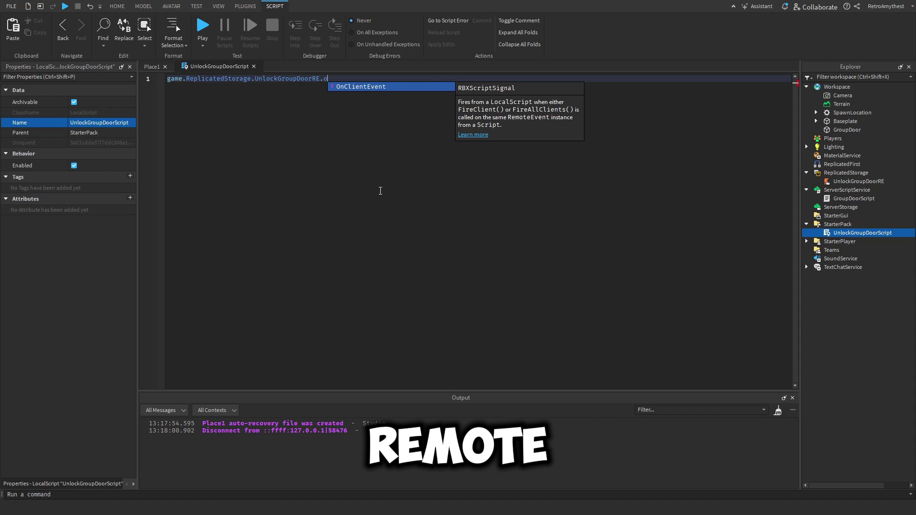
{"action": "key", "text": "Tab"}
{"action": "type", "text": ":Connect("}
{"action": "key", "text": "Return"}
{"action": "type", "text": "f"}
{"action": "key", "text": "BackSpace"}
{"action": "key", "text": "BackSpace"}
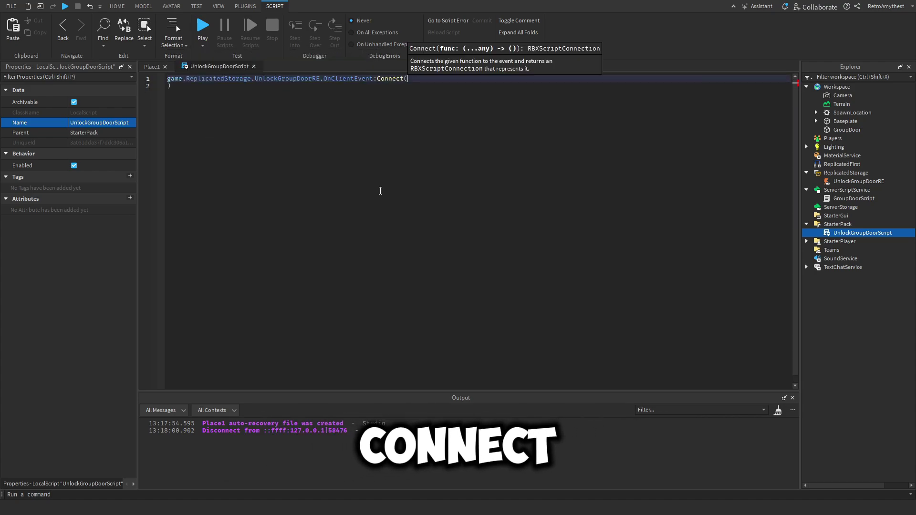
{"action": "type", "text": "function("}
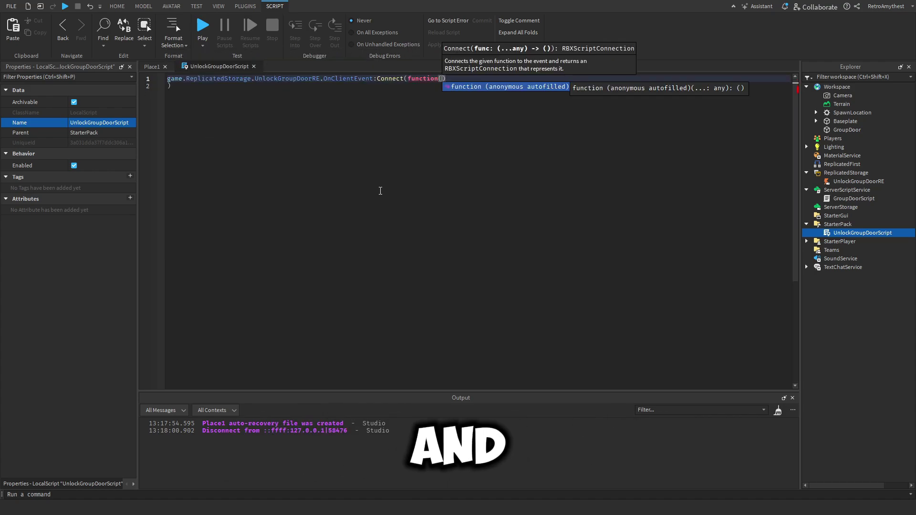
{"action": "type", "text": "GroupDoor"}
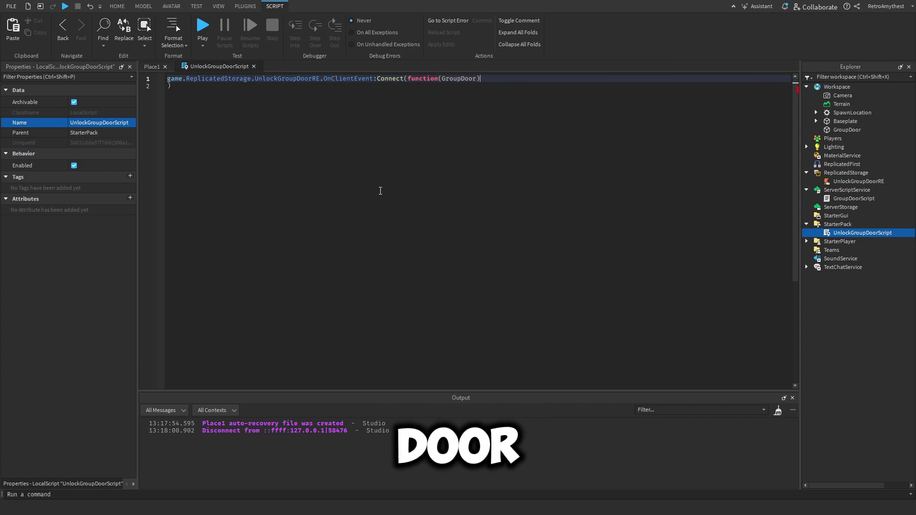
{"action": "key", "text": "Return"}
- Add Transparency = 0.5 and CanCollide = false inside the function, close the script, and playtest
{"action": "left_click", "coordinate": [223, 109]}
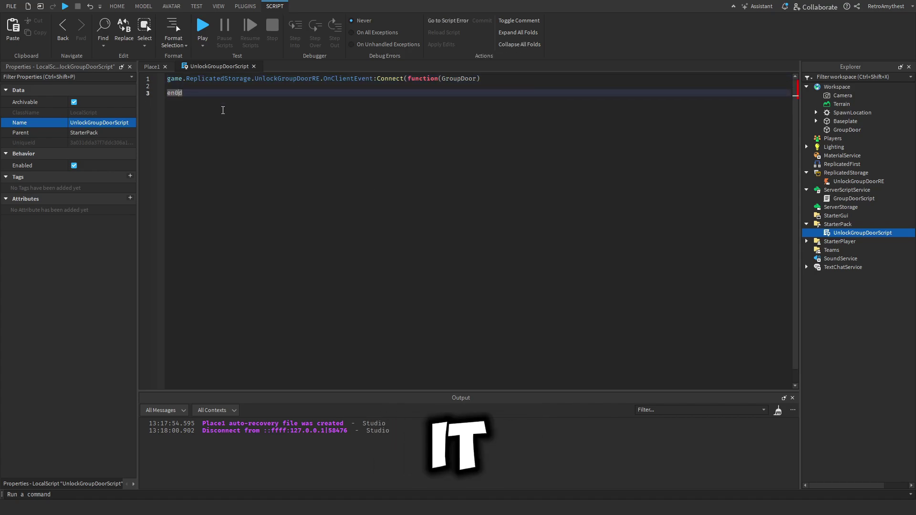
{"action": "left_click", "coordinate": [219, 86]}
{"action": "type", "text": "GroupDoor"}
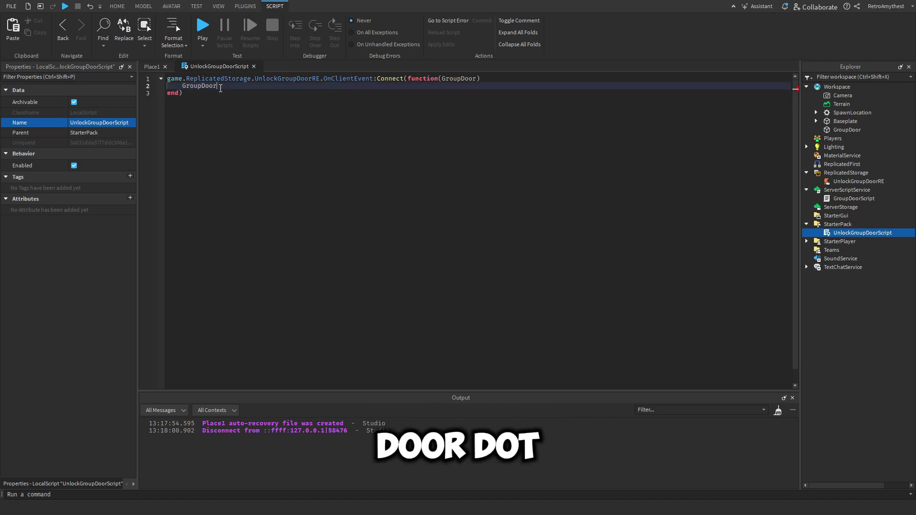
{"action": "type", "text": ".Transpar"}
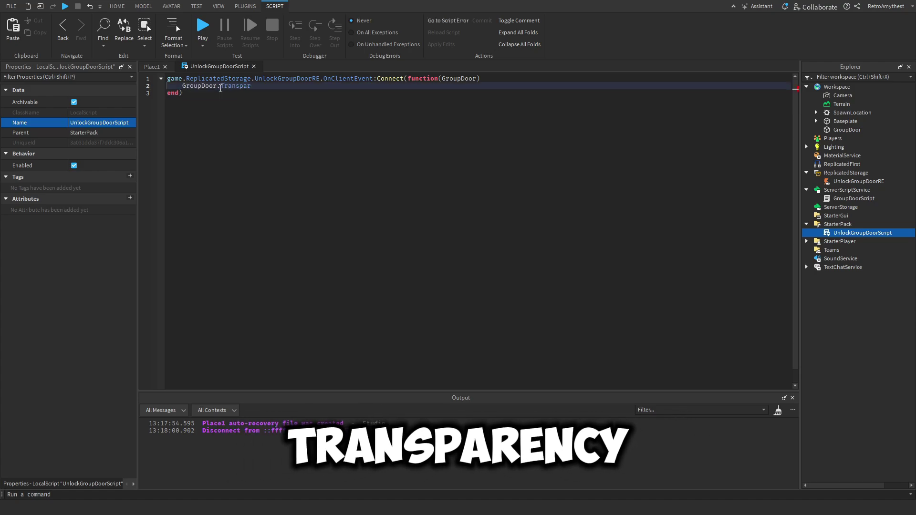
{"action": "type", "text": "ency = 0"}
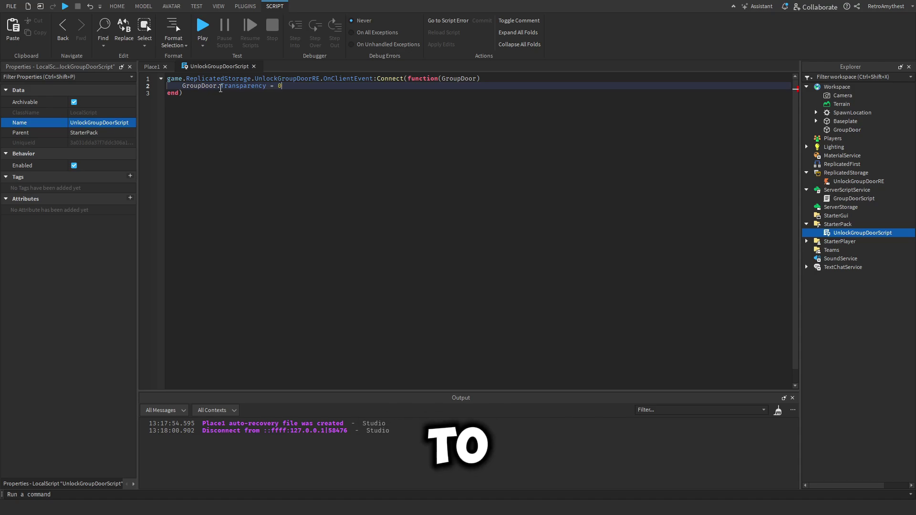
{"action": "type", "text": ".5"}
{"action": "key", "text": "Return"}
{"action": "type", "text": "GroupDoor"}
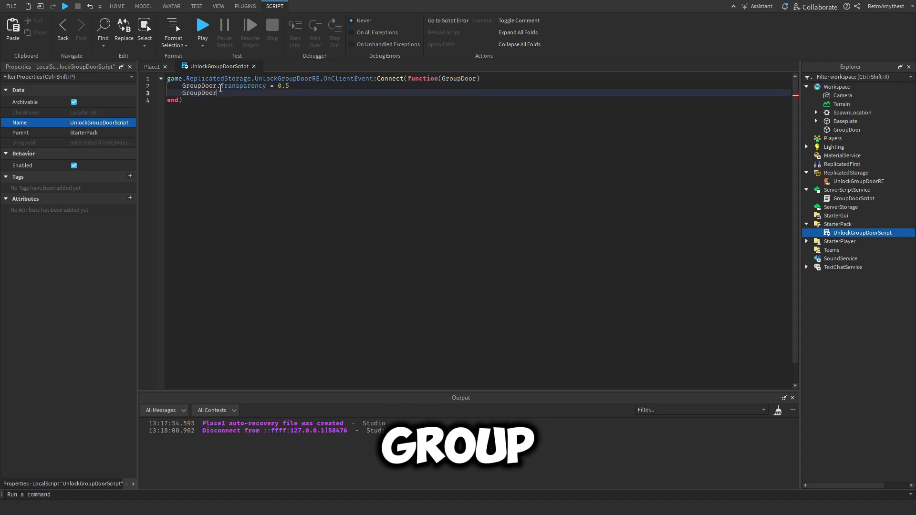
{"action": "type", "text": ".CanCollide"}
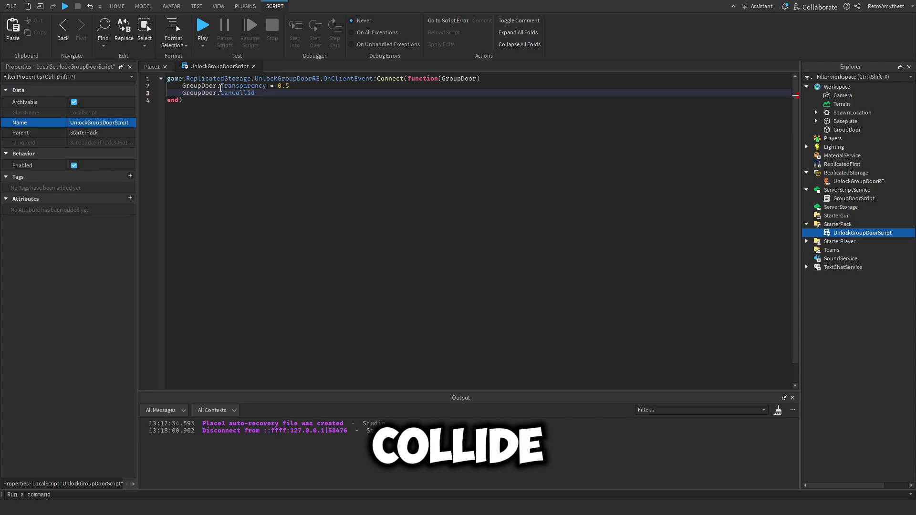
{"action": "type", "text": " = false"}
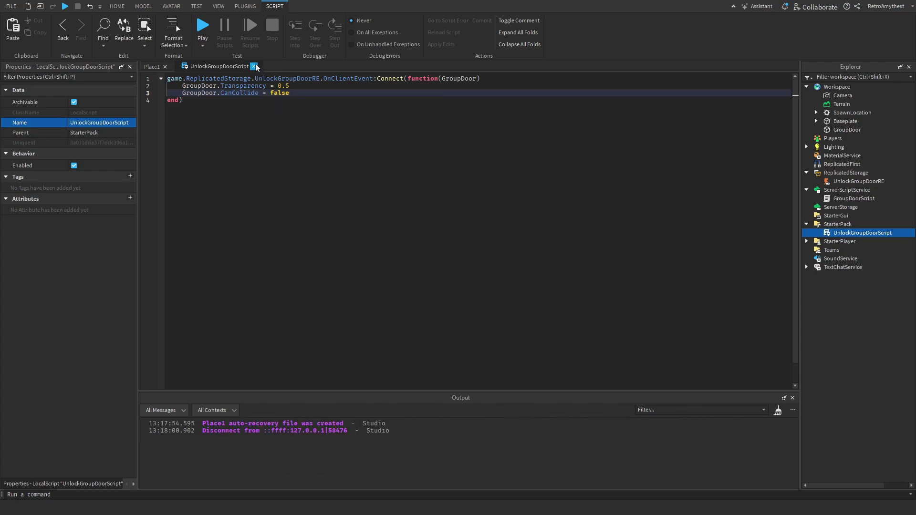
{"action": "left_click", "coordinate": [253, 65]}
{"action": "left_click", "coordinate": [417, 27]}
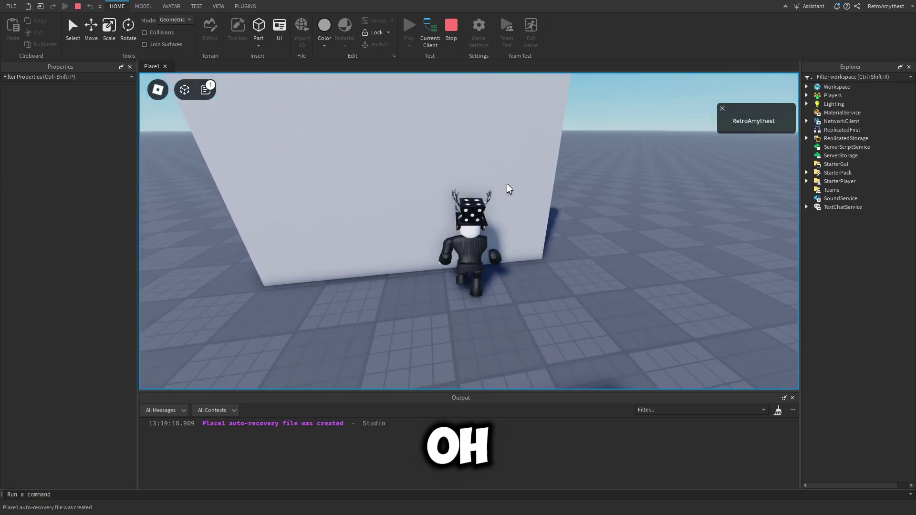
- Stop the playtest and open GroupDoorScript from the Explorer
{"action": "left_click", "coordinate": [451, 29]}
{"action": "left_click", "coordinate": [851, 198]}
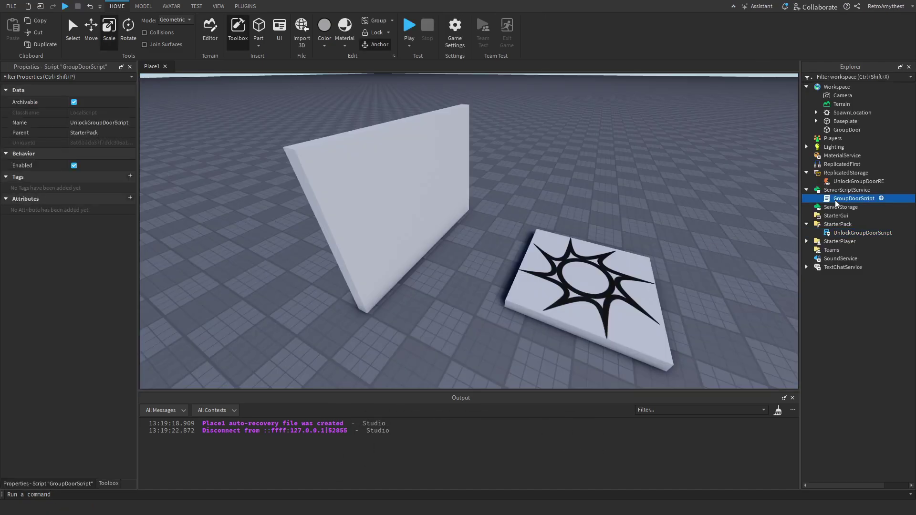
{"action": "double_click", "coordinate": [843, 199]}
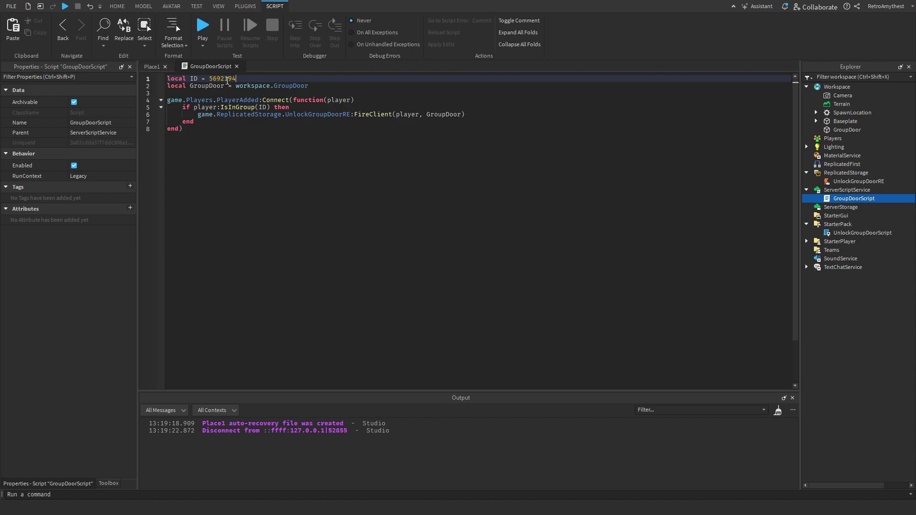
- Close the server script, run another playtest, and end it with Shift+F5
{"action": "left_click", "coordinate": [236, 66]}
{"action": "left_click", "coordinate": [409, 29]}
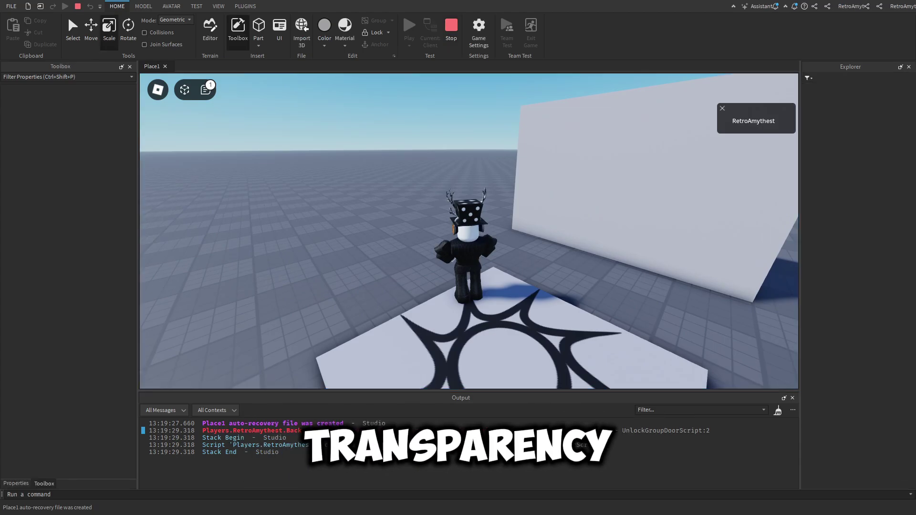
{"action": "key", "text": "shift+F5"}
- Open the door LocalScript under StarterPack to revise Transparency on line 2, then close it
{"action": "left_click", "coordinate": [842, 224]}
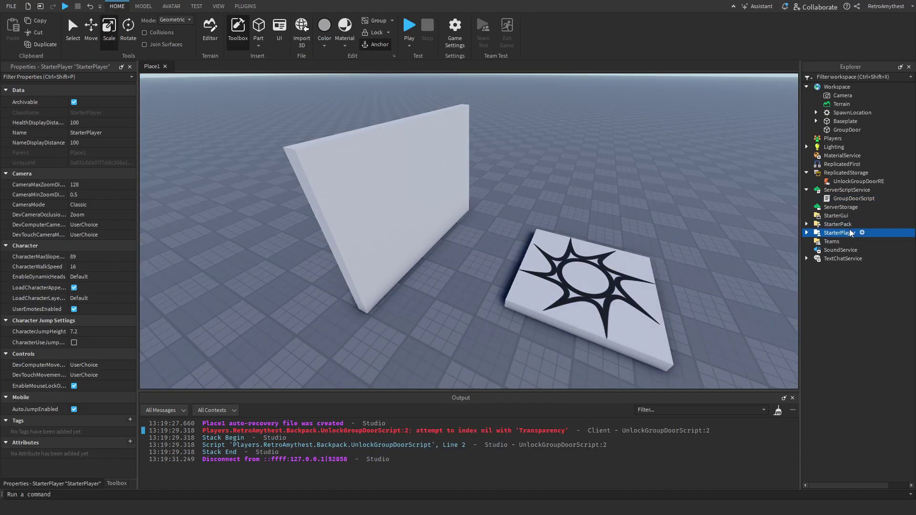
{"action": "left_click", "coordinate": [807, 224]}
{"action": "double_click", "coordinate": [858, 233]}
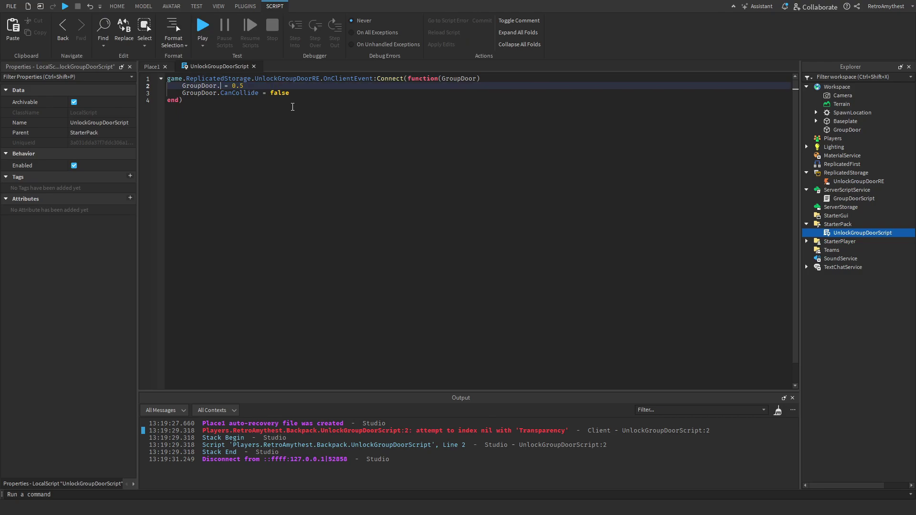
{"action": "type", "text": "Transp"}
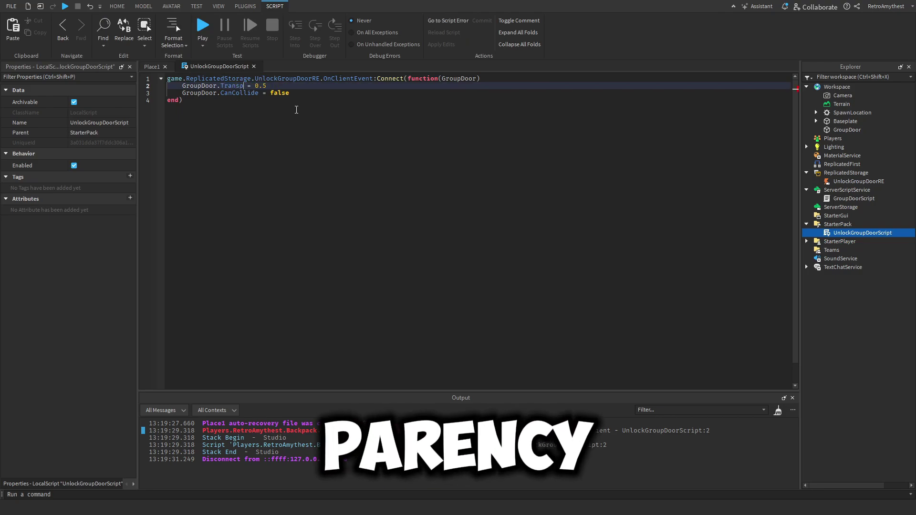
{"action": "type", "text": "arency"}
{"action": "left_click", "coordinate": [253, 66]}
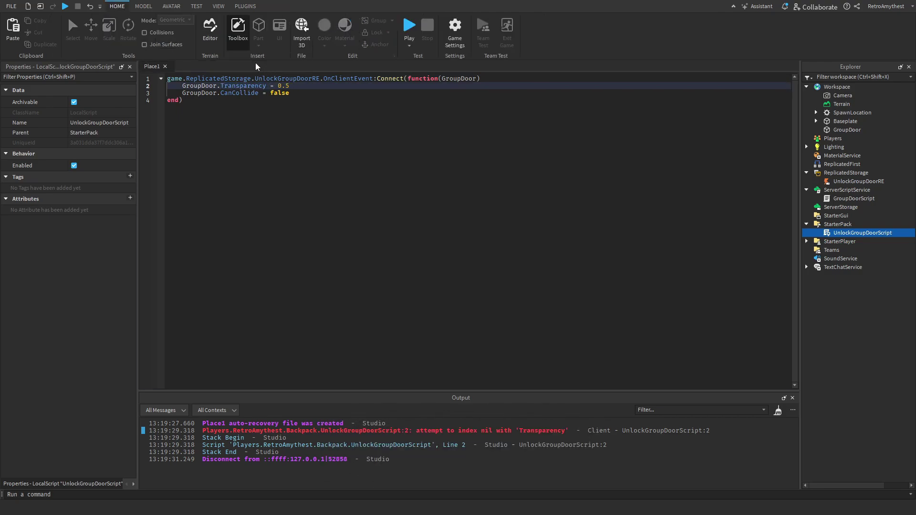
- Select the GroupDoor wall, then start an F5 playtest and stop it
{"action": "left_click", "coordinate": [340, 176]}
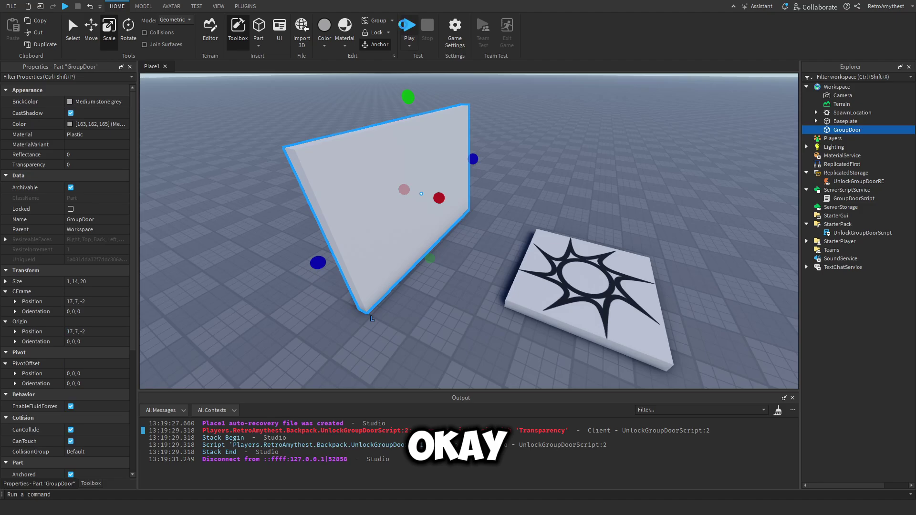
{"action": "key", "text": "F5"}
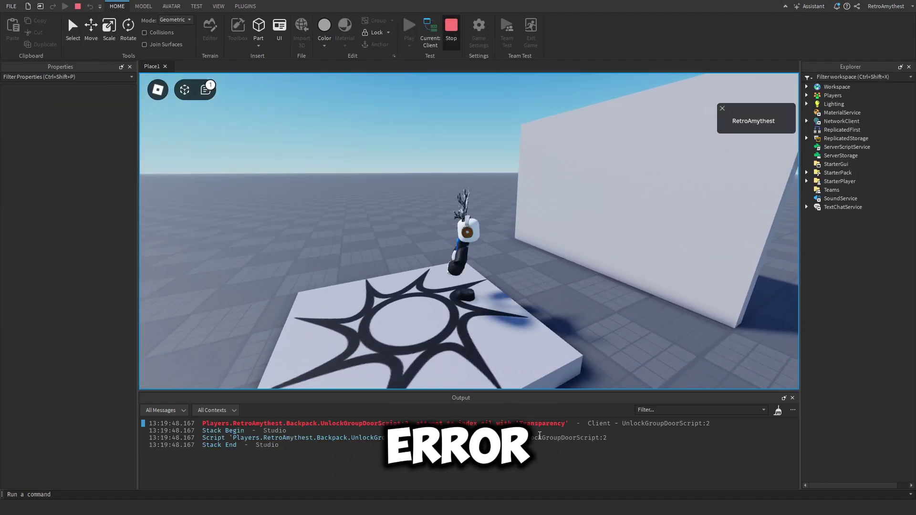
{"action": "key", "text": "shift+F5"}
- Open GroupDoorScript and UnlockGroupDoorScript and inspect the LocalScript's Transparency lines
{"action": "double_click", "coordinate": [854, 198]}
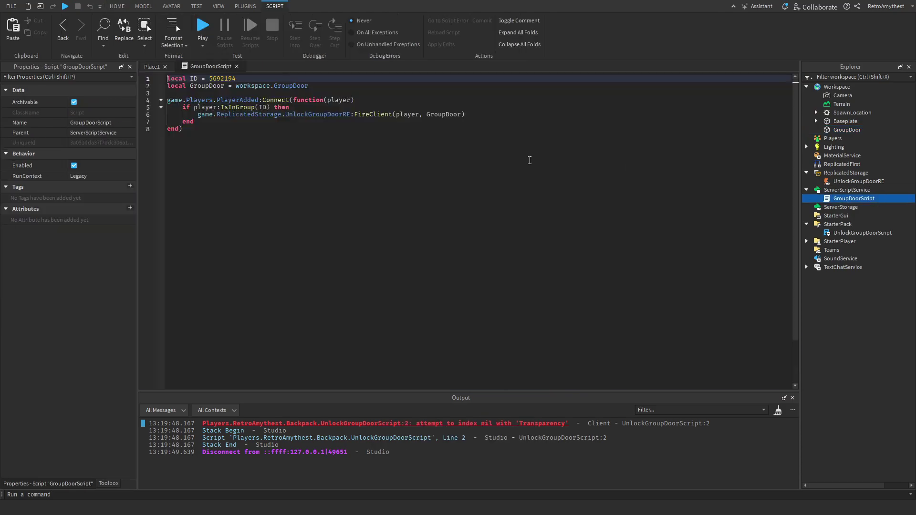
{"action": "left_click", "coordinate": [447, 115]}
{"action": "left_click", "coordinate": [855, 233]}
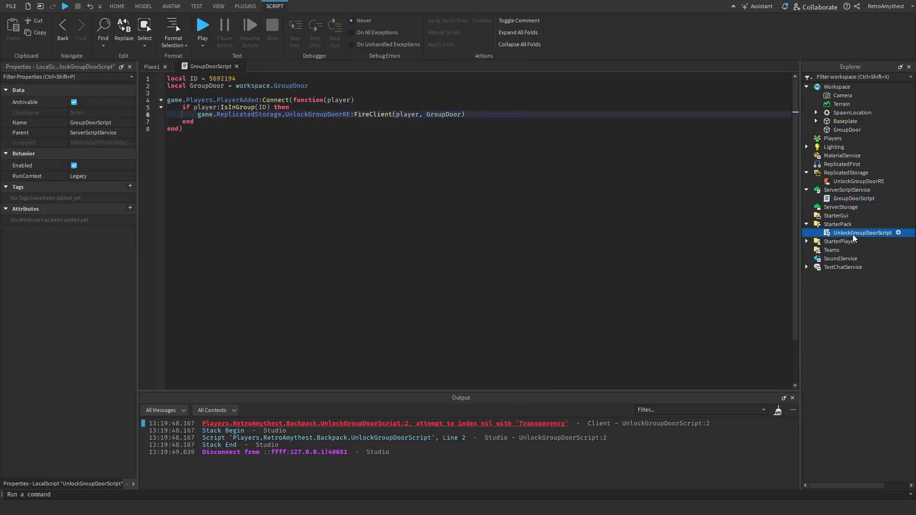
{"action": "double_click", "coordinate": [853, 233]}
{"action": "double_click", "coordinate": [252, 86]}
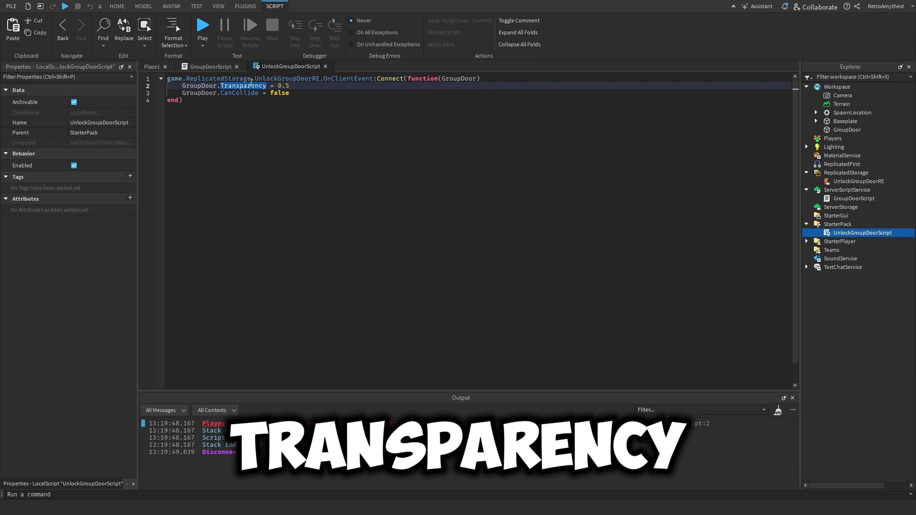
{"action": "left_click", "coordinate": [290, 94]}
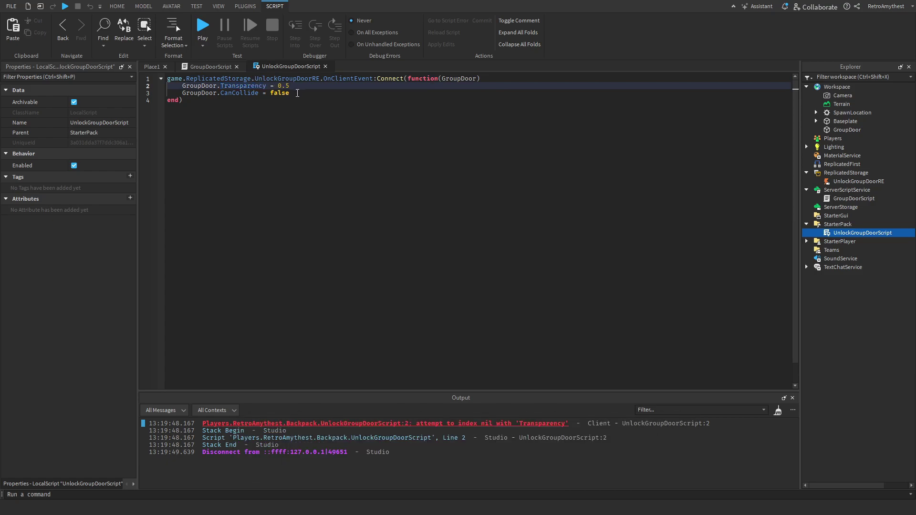
- In GroupDoorScript, drop ', GroupDoor' from FireClient and delete the GroupDoor variable line
{"action": "double_click", "coordinate": [845, 200]}
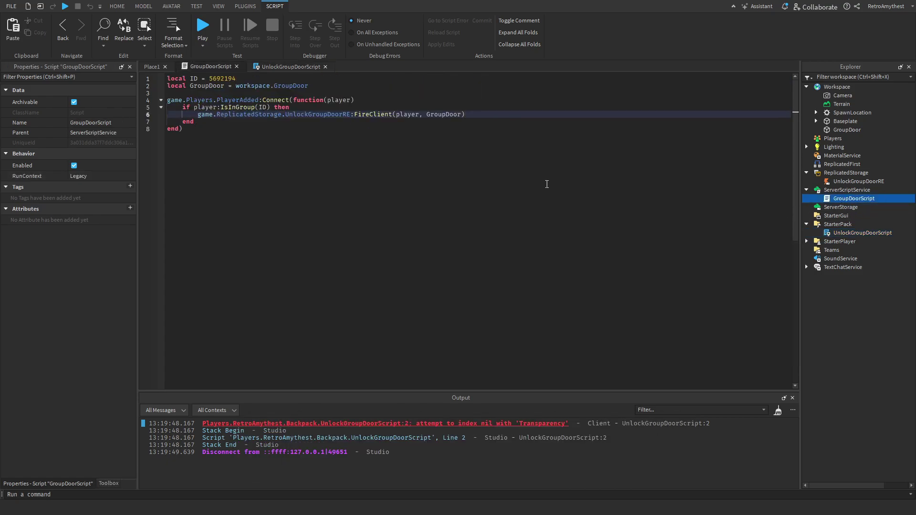
{"action": "double_click", "coordinate": [436, 115]}
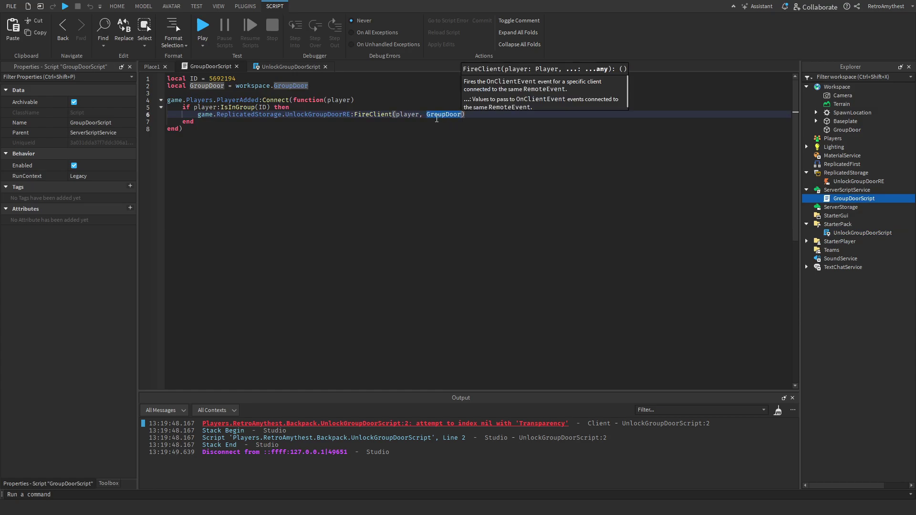
{"action": "key", "text": "BackSpace"}
{"action": "key", "text": "BackSpace"}
{"action": "key", "text": "BackSpace"}
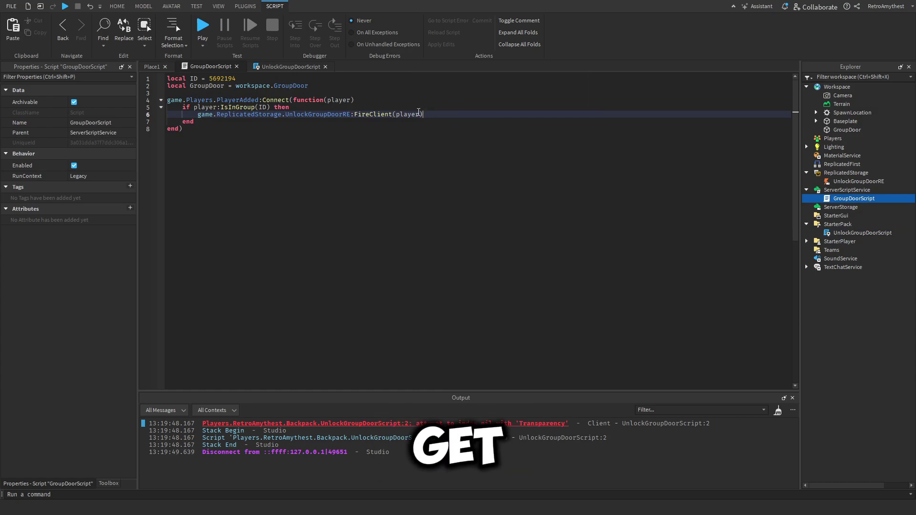
{"action": "left_click_drag", "start_coordinate": [316, 86], "coordinate": [167, 86]}
{"action": "key", "text": "BackSpace"}
- In UnlockGroupDoorScript, remove the function parameter and add 'local GroupDoor = workspace.GroupDoor'
{"action": "left_click", "coordinate": [290, 66]}
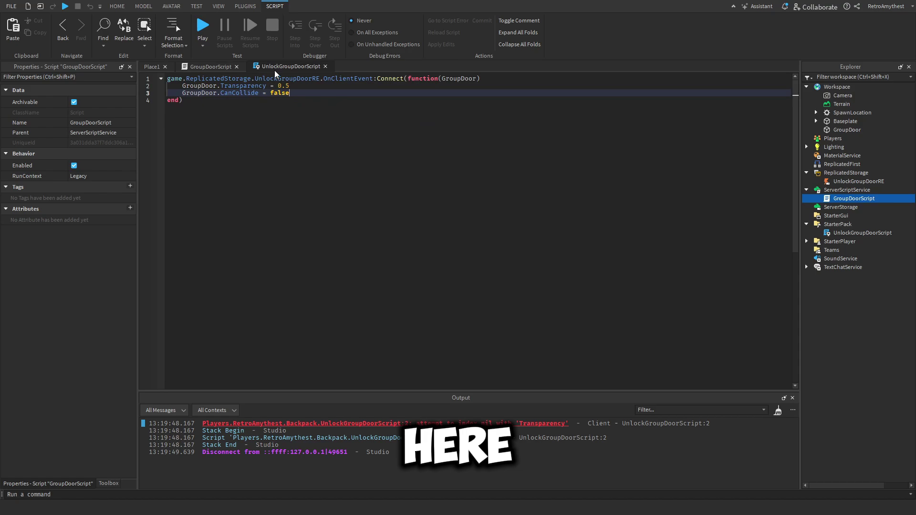
{"action": "double_click", "coordinate": [458, 78]}
{"action": "key", "text": "BackSpace"}
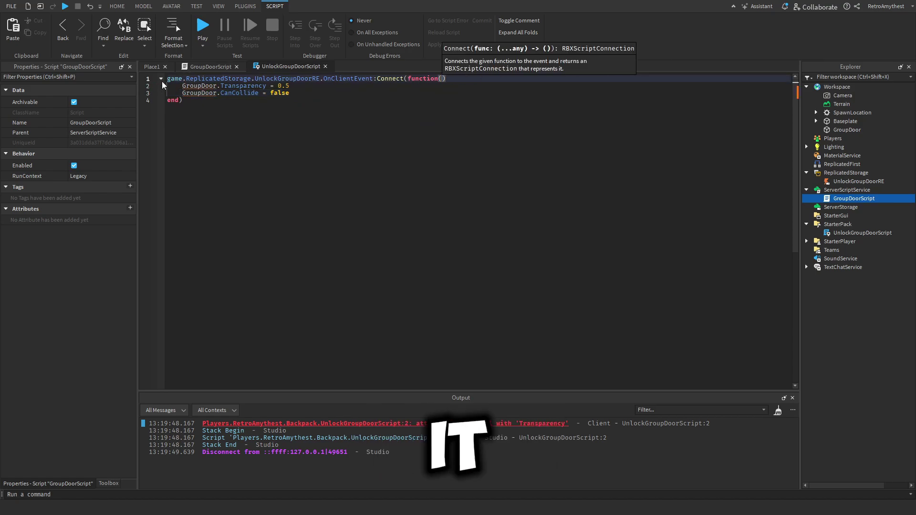
{"action": "left_click", "coordinate": [168, 79]}
{"action": "key", "text": "Return"}
{"action": "key", "text": "Return"}
{"action": "key", "text": "Up"}
{"action": "key", "text": "Up"}
{"action": "type", "text": "local "}
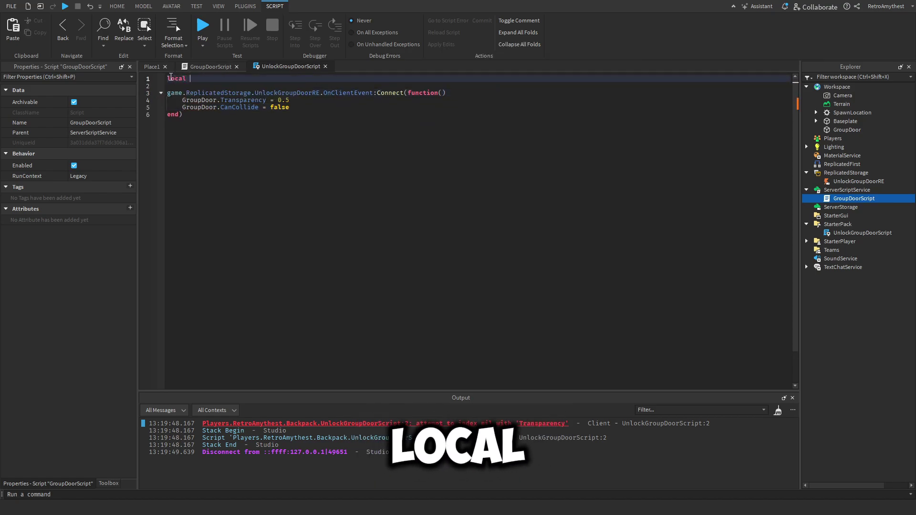
{"action": "type", "text": "GroupDoor = workspace.Gro"}
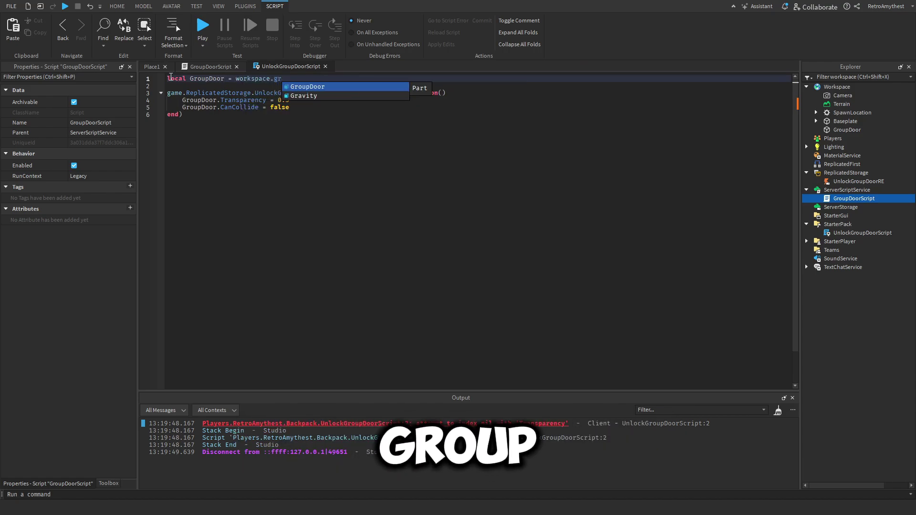
{"action": "key", "text": "Tab"}
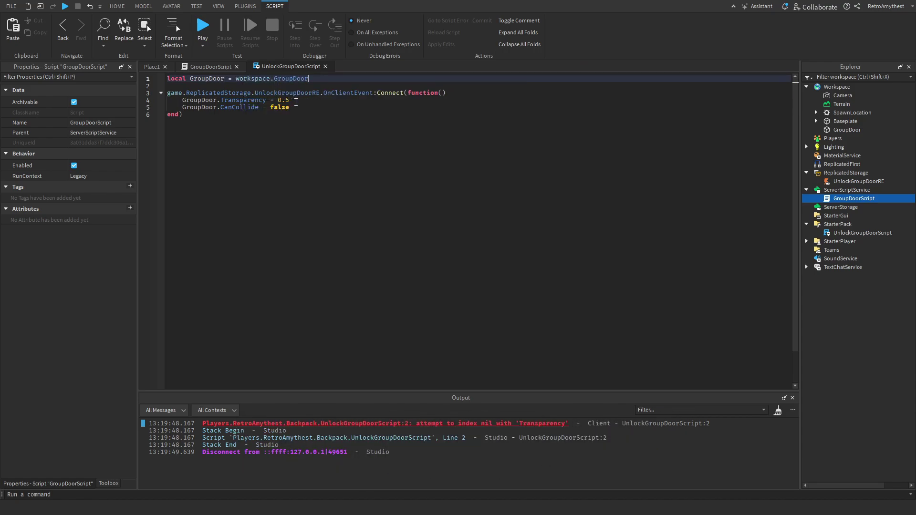
- Run an F5 playtest, walk the avatar through GroupDoor, and switch to the Server view
{"action": "left_click", "coordinate": [295, 107]}
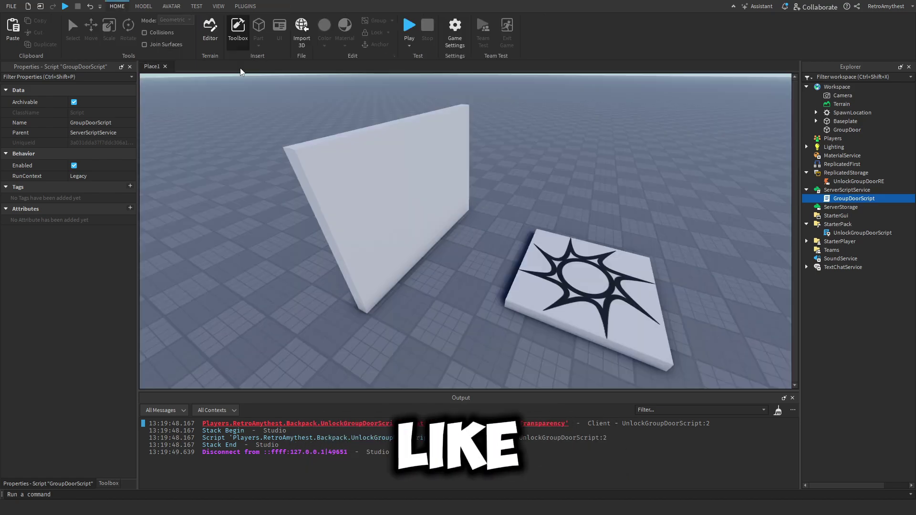
{"action": "key", "text": "F5"}
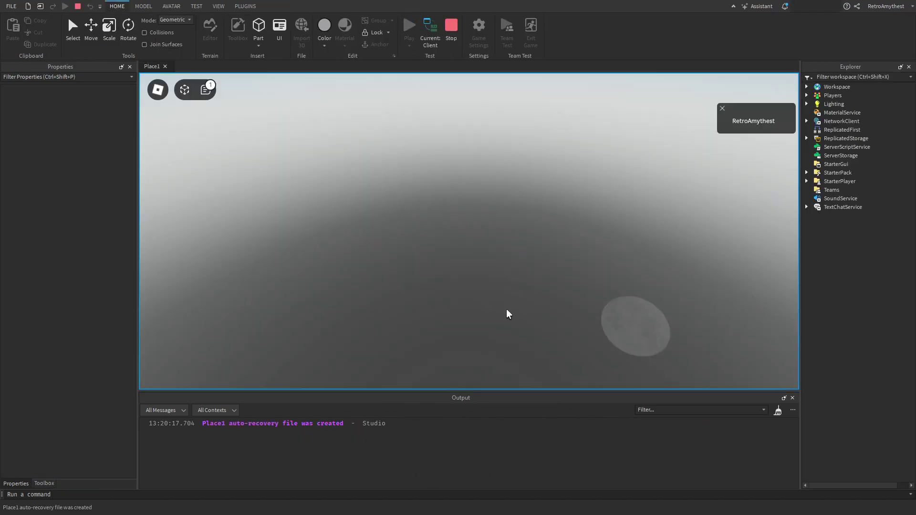
{"action": "key", "text": "w"}
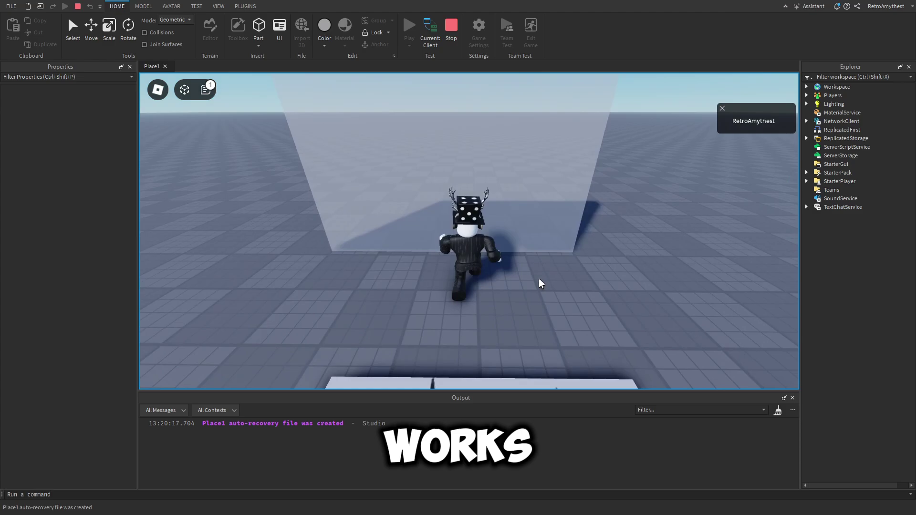
{"action": "left_click", "coordinate": [429, 33]}
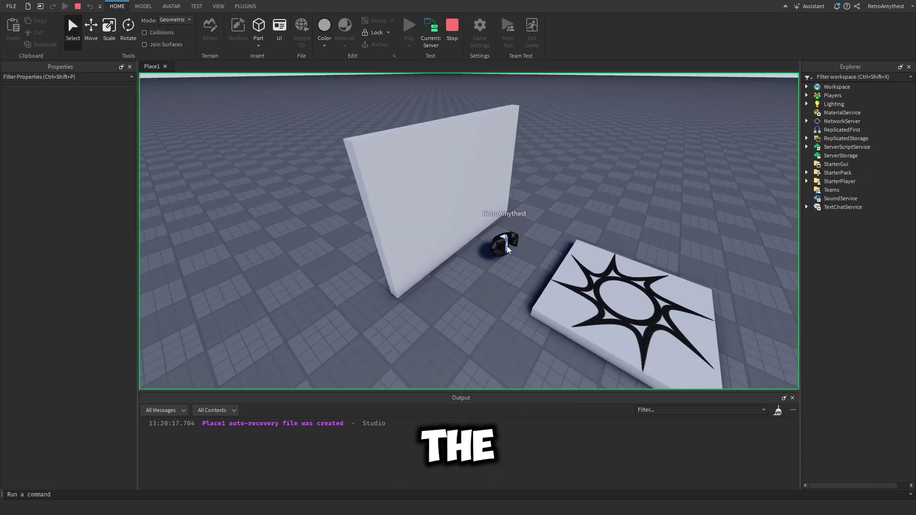
{"action": "scroll", "coordinate": [400, 229], "scroll_direction": "down", "scroll_amount": 5}
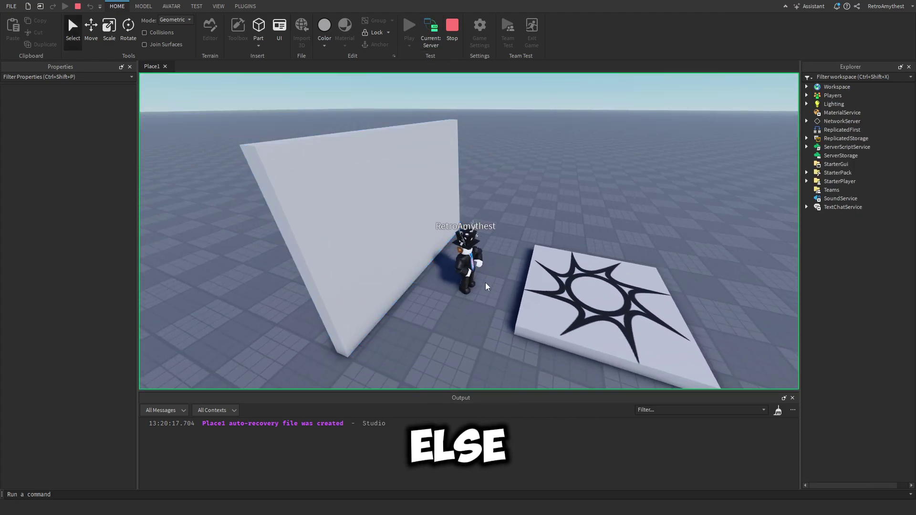